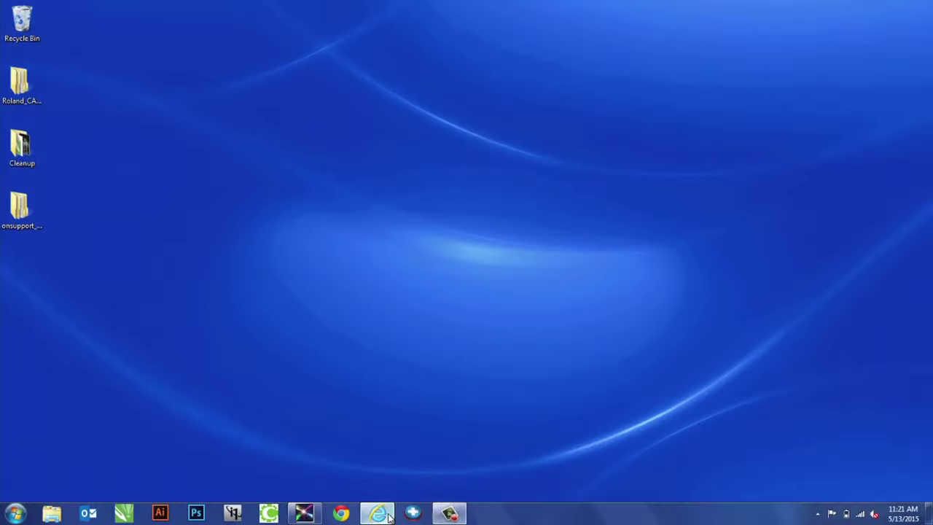
Open Internet Explorer and go to the startup.rolanddg.com Roland startup site
{"action": "left_click", "coordinate": [379, 514]}
{"action": "left_click", "coordinate": [137, 23]}
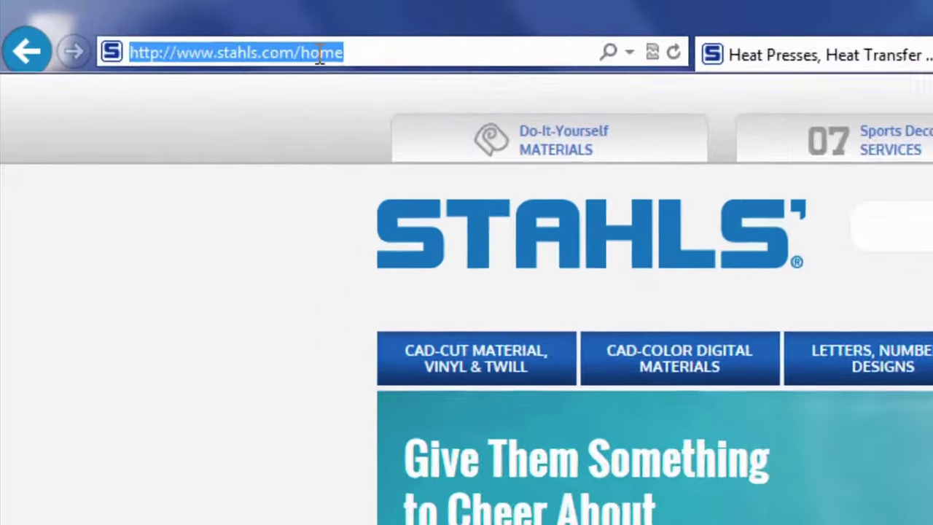
{"action": "type", "text": "startup"}
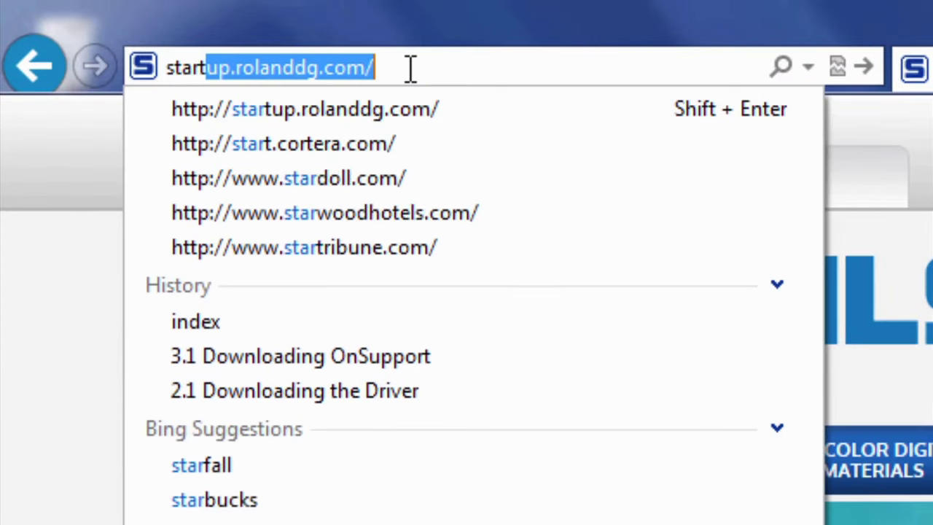
{"action": "type", "text": "."}
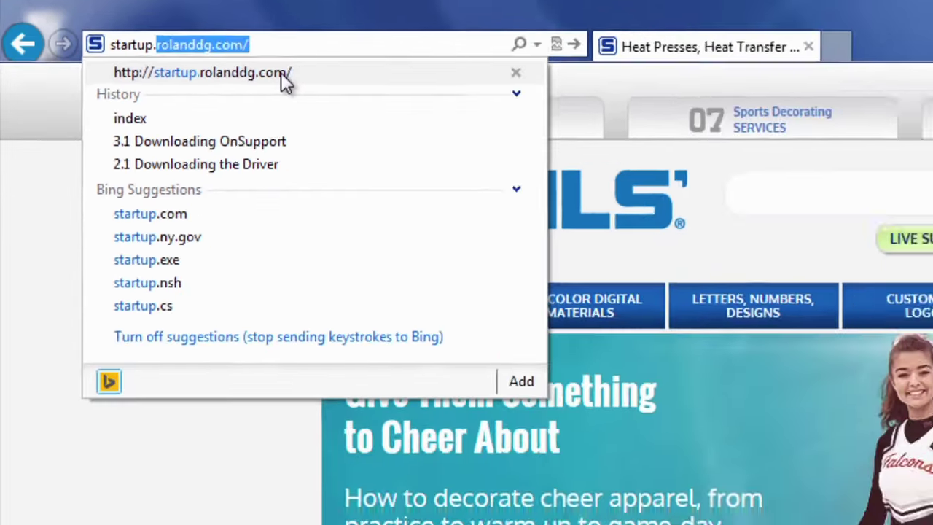
{"action": "left_click", "coordinate": [430, 109]}
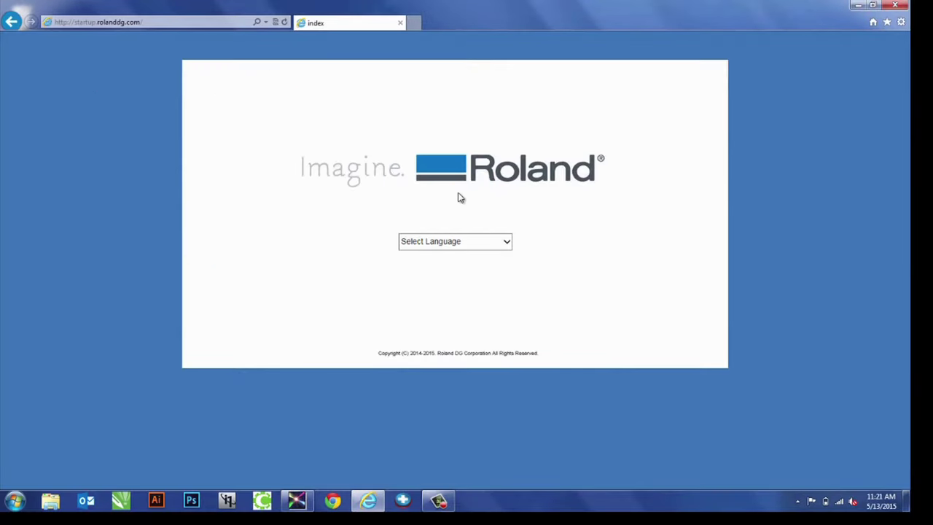
Choose English and the CAMM-1 series to reach the GS-24 introduction
{"action": "left_click", "coordinate": [507, 242]}
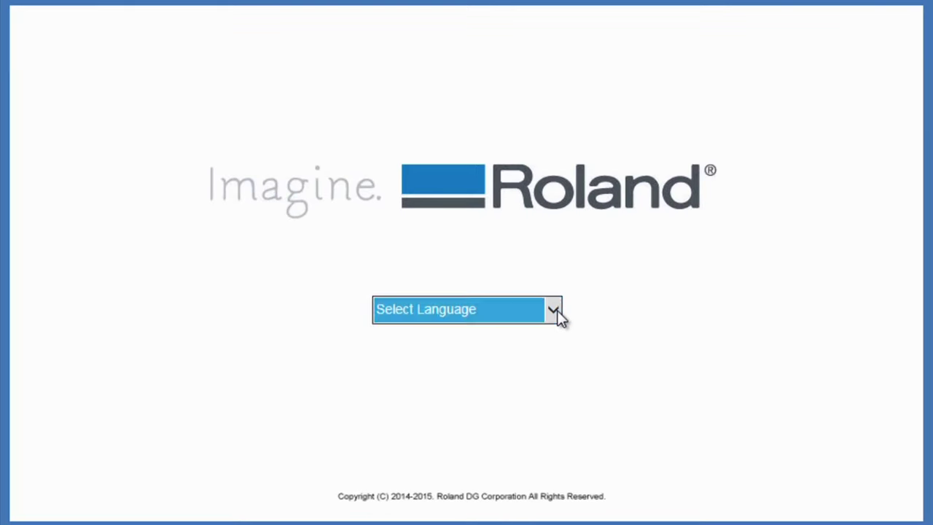
{"action": "left_click", "coordinate": [484, 340]}
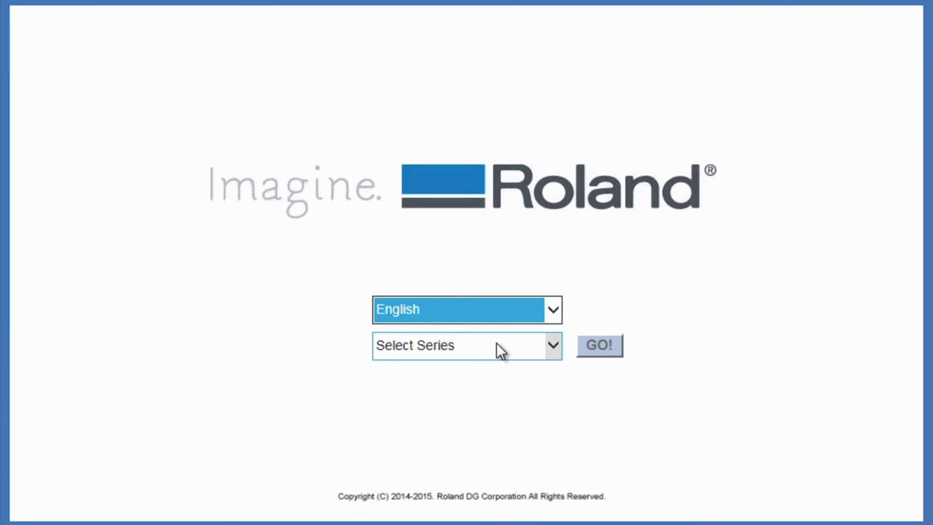
{"action": "left_click", "coordinate": [543, 347]}
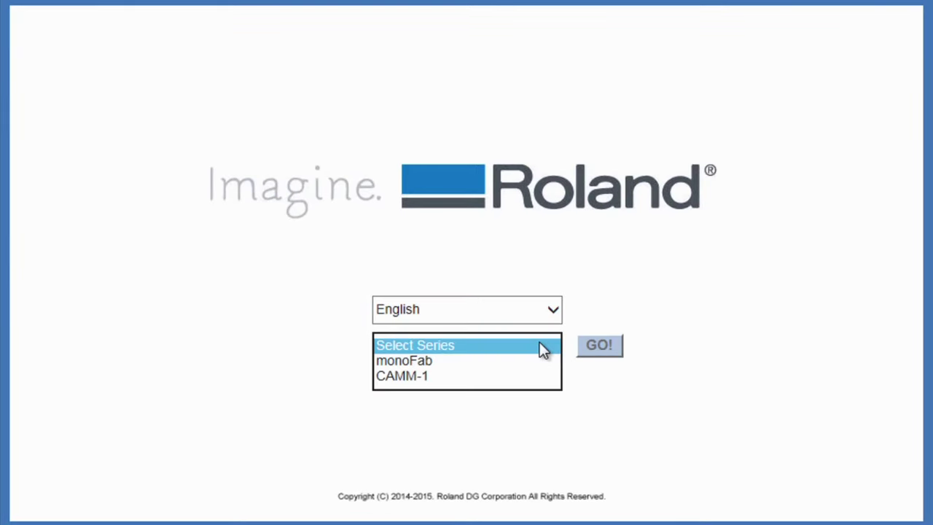
{"action": "left_click", "coordinate": [426, 381]}
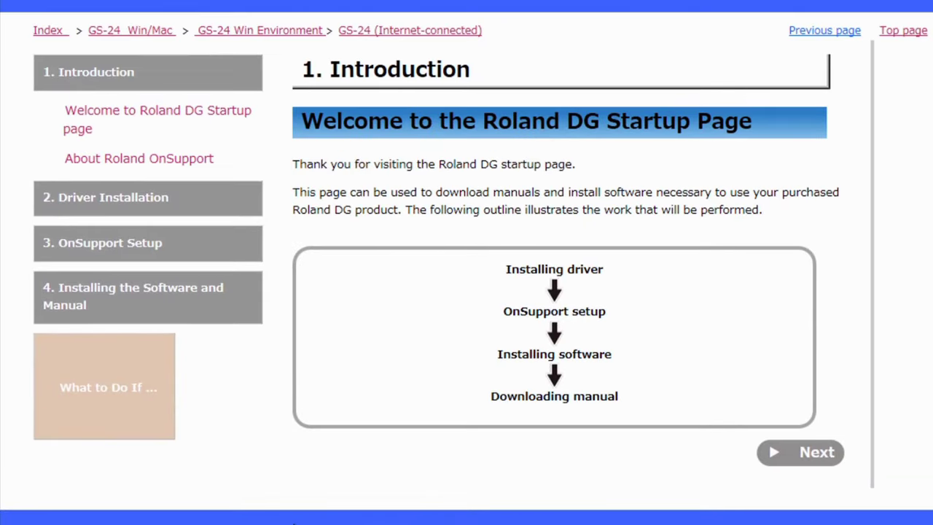
Page from the welcome section through About Roland OnSupport to the driver license text
{"action": "left_click", "coordinate": [140, 126]}
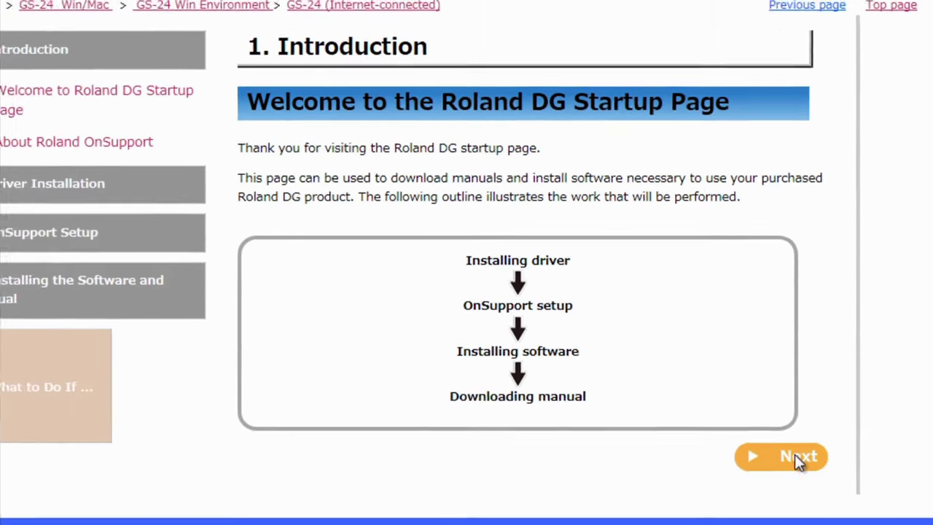
{"action": "left_click", "coordinate": [773, 442]}
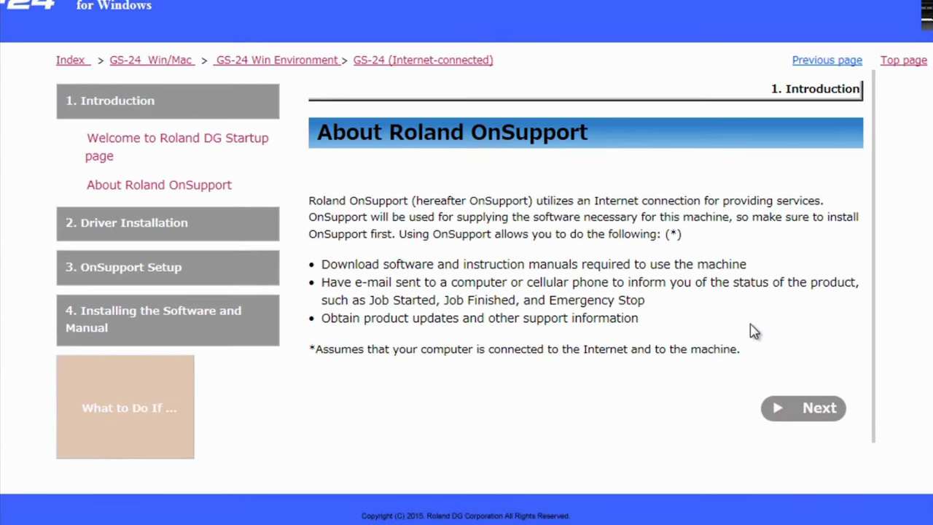
{"action": "left_click", "coordinate": [797, 408]}
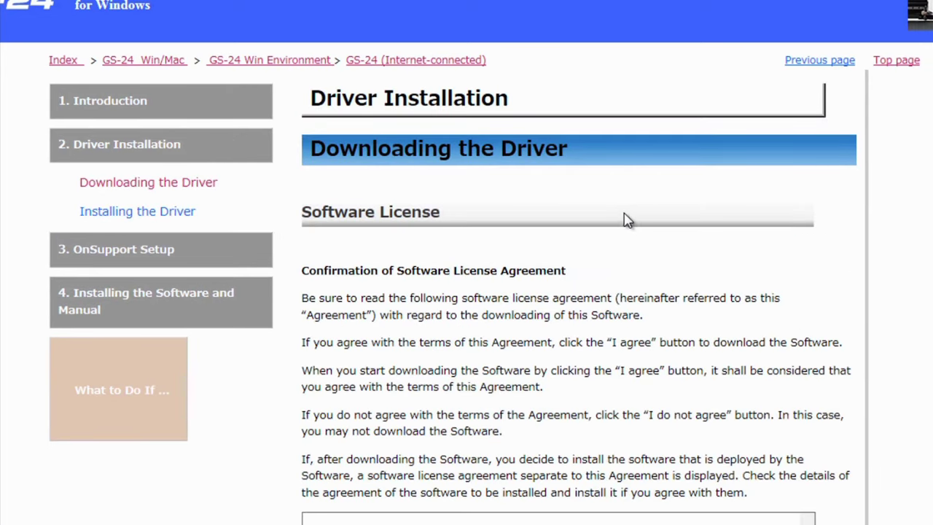
{"action": "scroll", "coordinate": [618, 223], "scroll_direction": "down", "scroll_amount": 2}
{"action": "scroll", "coordinate": [631, 244], "scroll_direction": "down", "scroll_amount": 8}
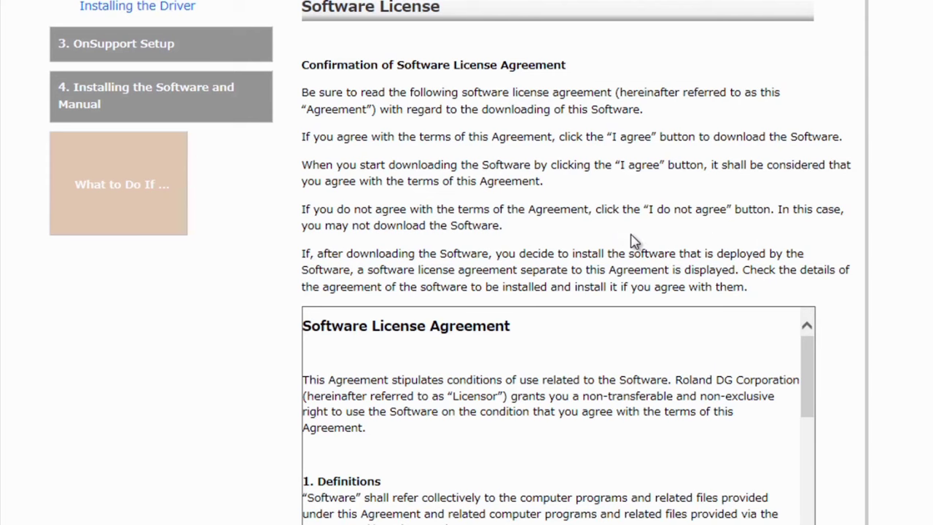
{"action": "scroll", "coordinate": [811, 245], "scroll_direction": "down", "scroll_amount": 5}
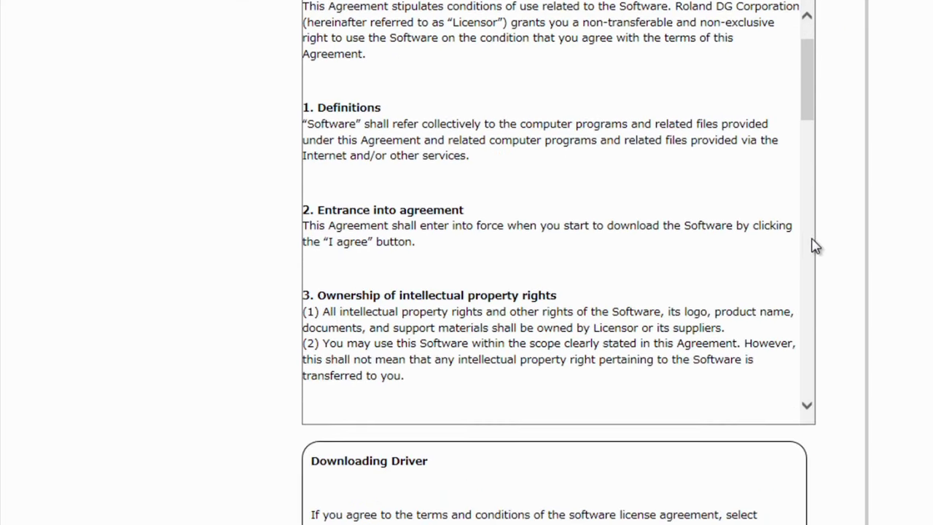
{"action": "scroll", "coordinate": [552, 343], "scroll_direction": "down", "scroll_amount": 4}
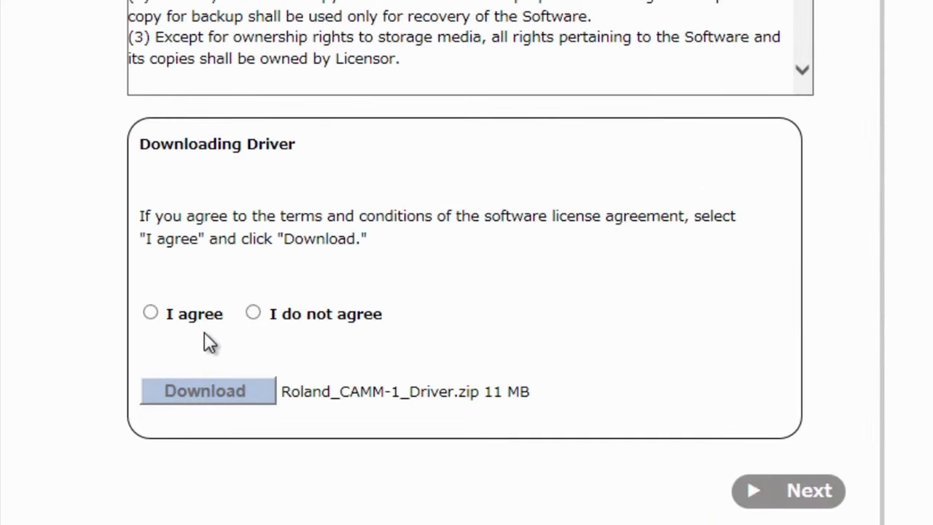
Agree to the driver license and view the installation procedure's OS folder table
{"action": "left_click", "coordinate": [151, 311]}
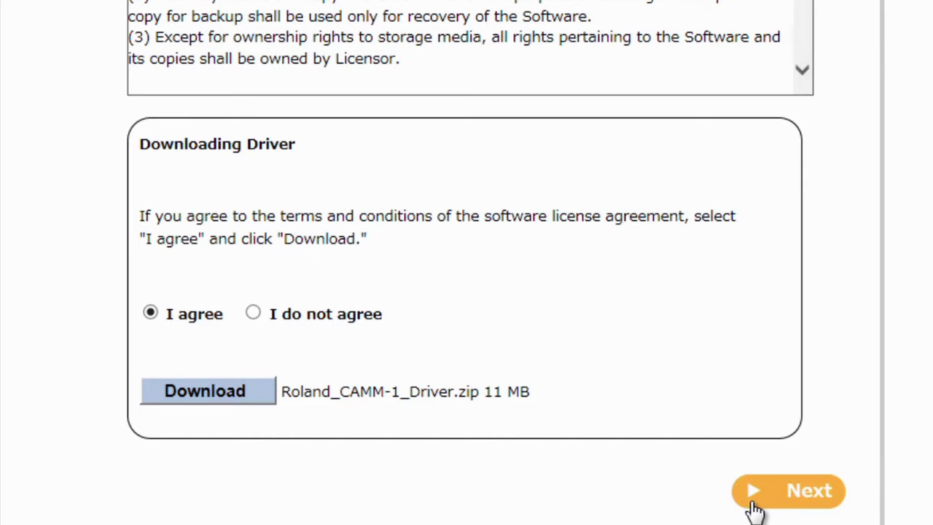
{"action": "left_click", "coordinate": [753, 503]}
{"action": "scroll", "coordinate": [739, 249], "scroll_direction": "down", "scroll_amount": 5}
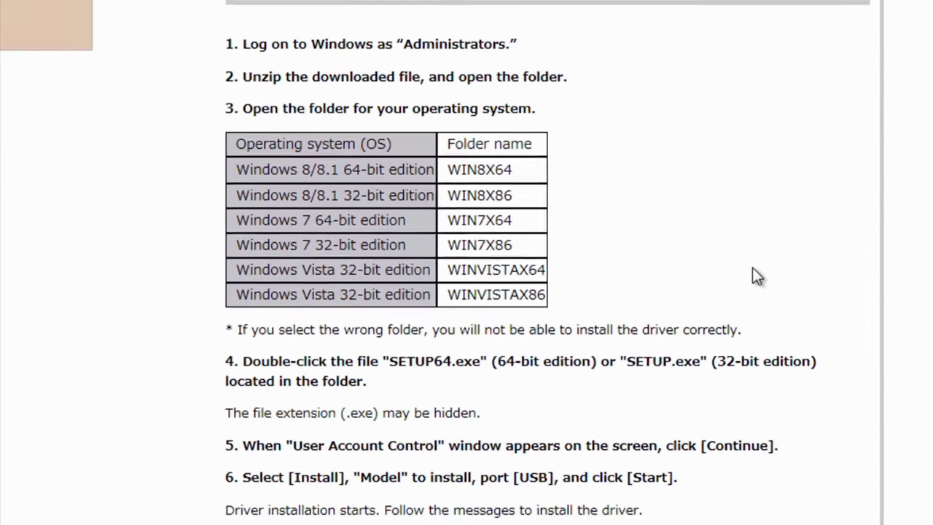
{"action": "scroll", "coordinate": [755, 270], "scroll_direction": "down", "scroll_amount": 3}
{"action": "scroll", "coordinate": [746, 250], "scroll_direction": "up", "scroll_amount": 4}
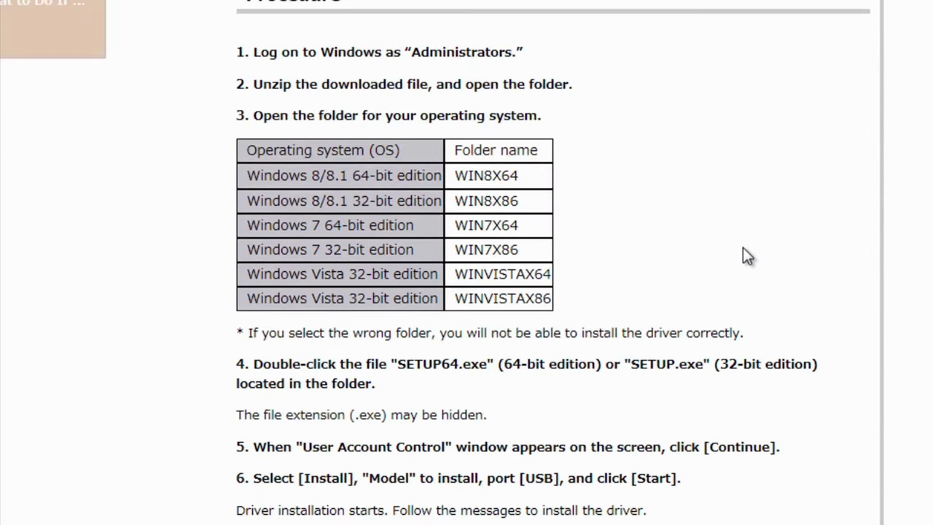
{"action": "scroll", "coordinate": [744, 248], "scroll_direction": "down", "scroll_amount": 3}
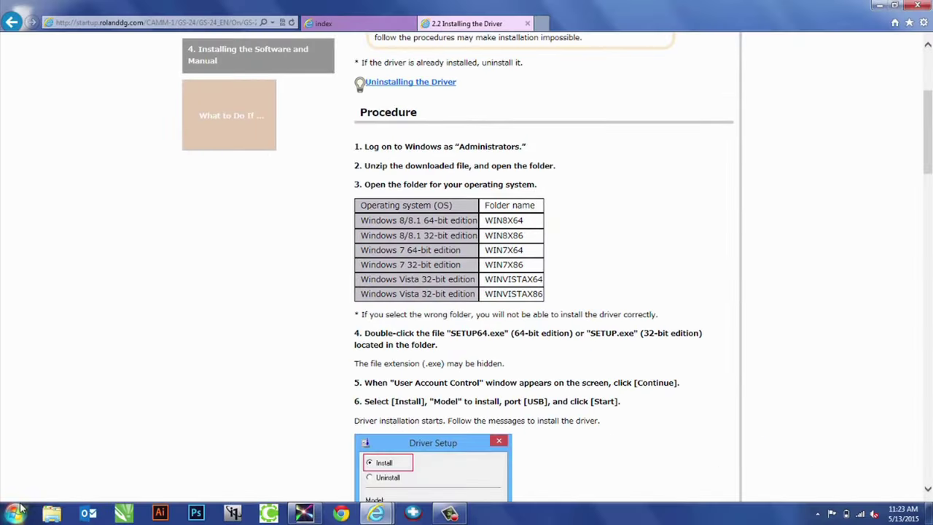
{"action": "left_click", "coordinate": [16, 512]}
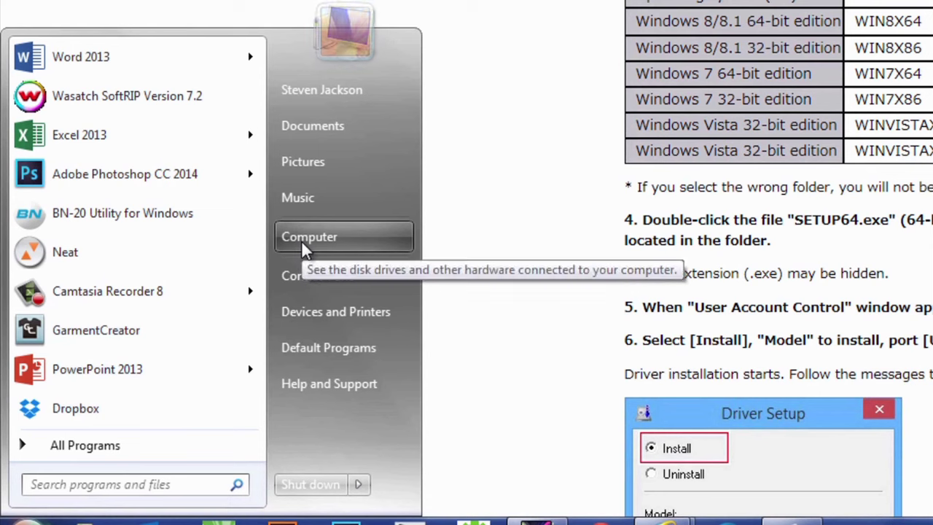
{"action": "right_click", "coordinate": [301, 241]}
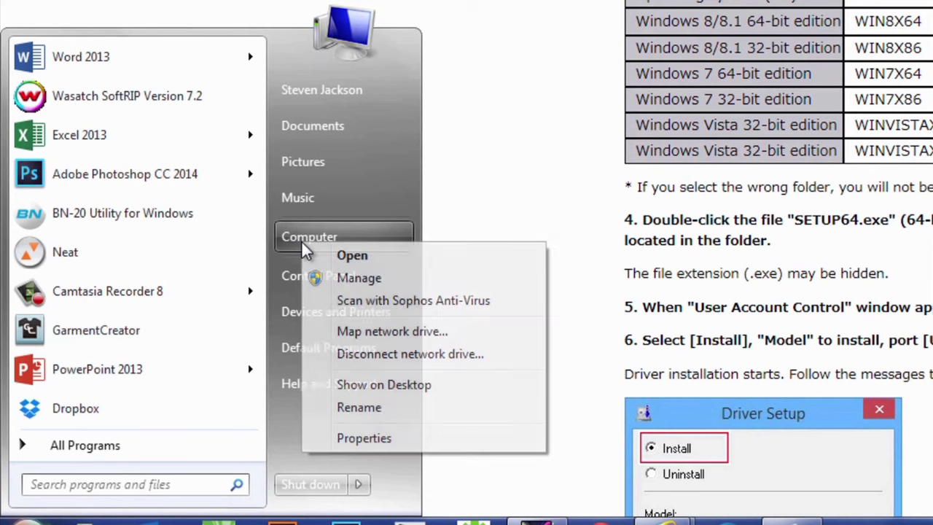
{"action": "left_click", "coordinate": [381, 437]}
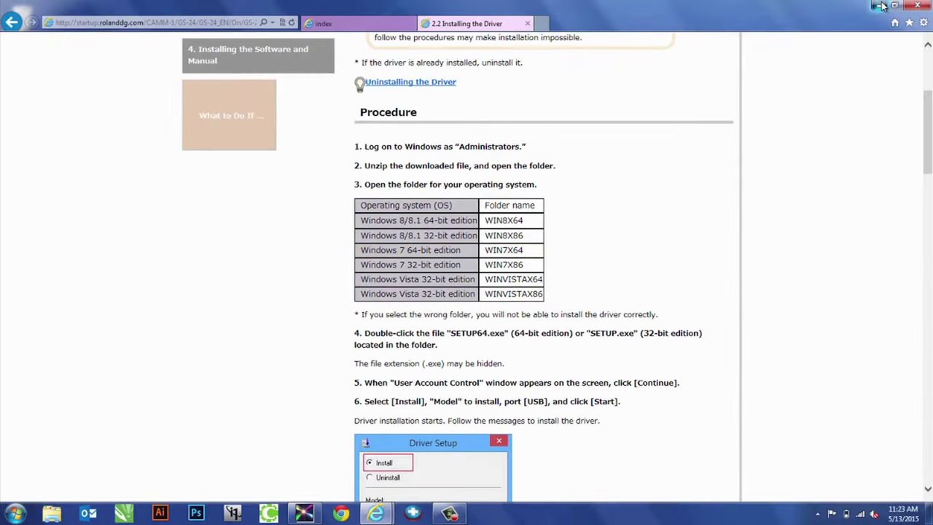
{"action": "left_click", "coordinate": [880, 6]}
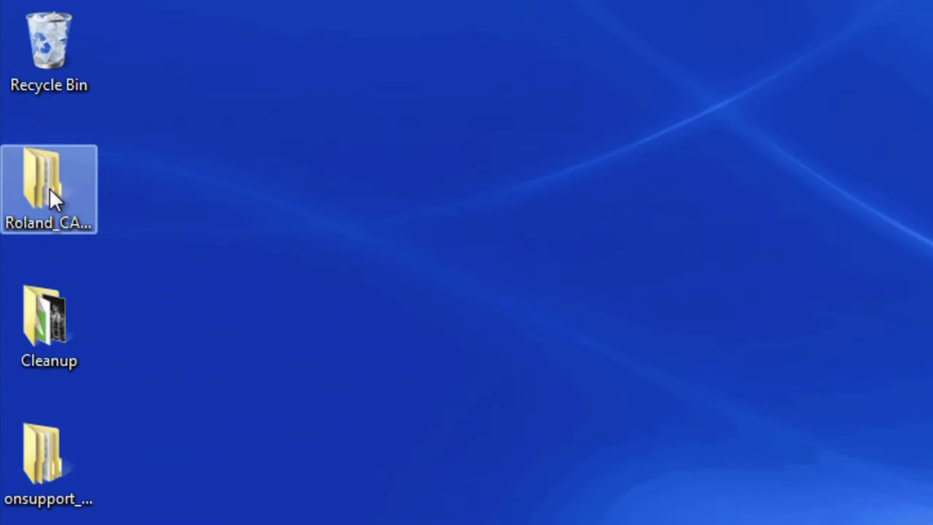
Launch SETUP64.EXE from the Roland_CAMM-1_Driver_v120 WIN7X64 folder
{"action": "double_click", "coordinate": [50, 188]}
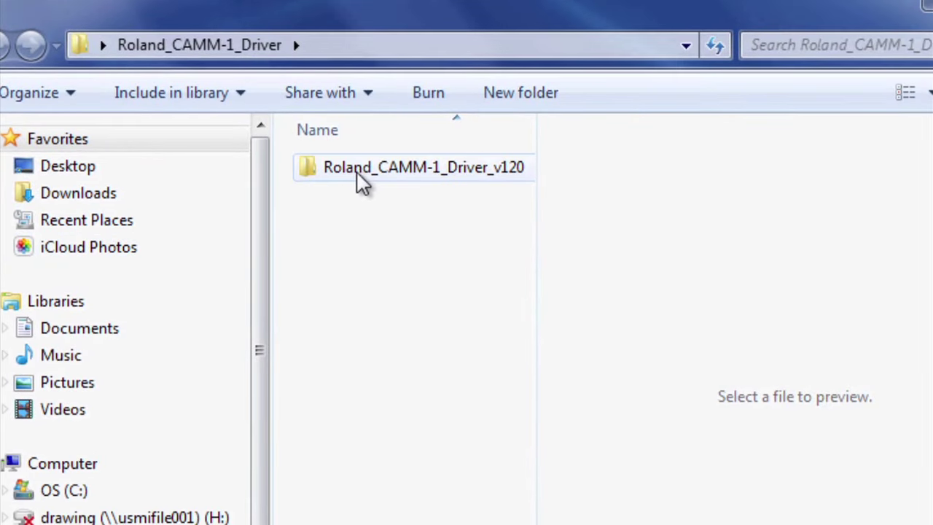
{"action": "double_click", "coordinate": [357, 173]}
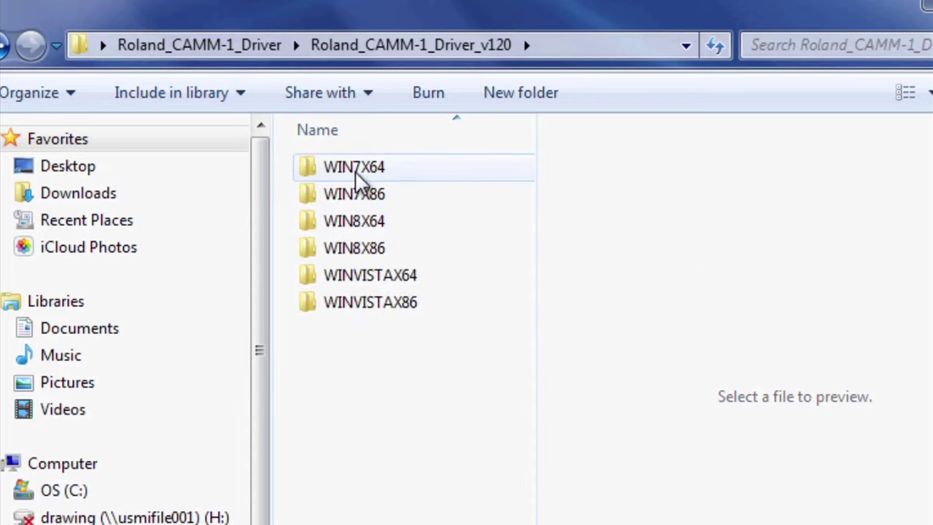
{"action": "double_click", "coordinate": [353, 167]}
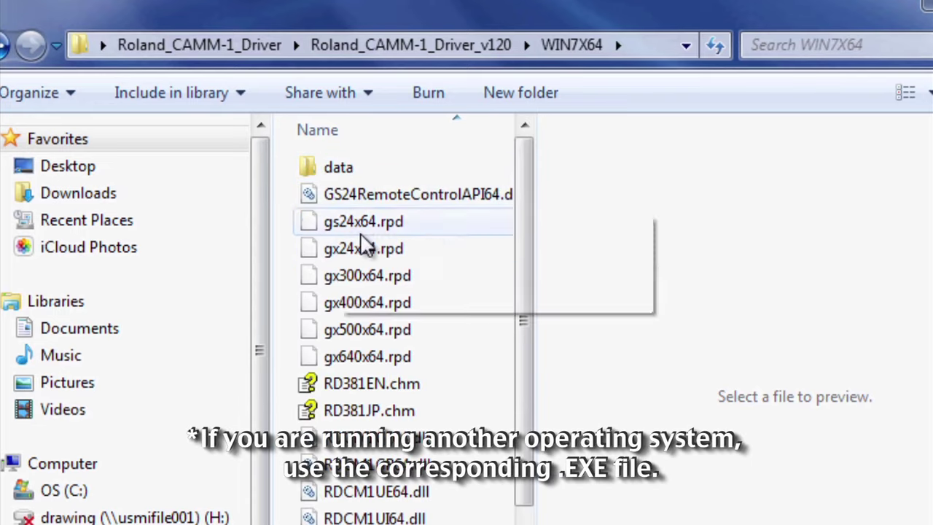
{"action": "scroll", "coordinate": [316, 383], "scroll_direction": "down", "scroll_amount": 2}
{"action": "scroll", "coordinate": [325, 314], "scroll_direction": "down", "scroll_amount": 2}
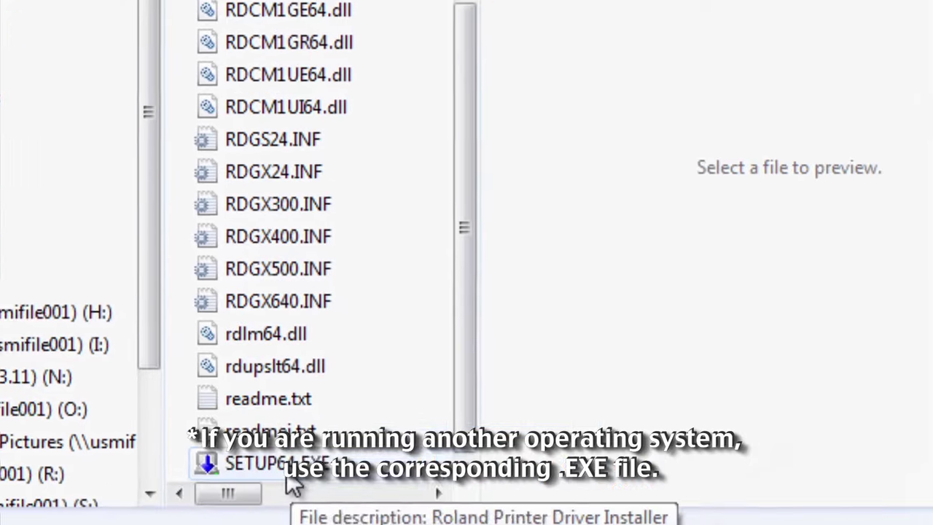
{"action": "left_click", "coordinate": [437, 414]}
{"action": "key", "text": "Return"}
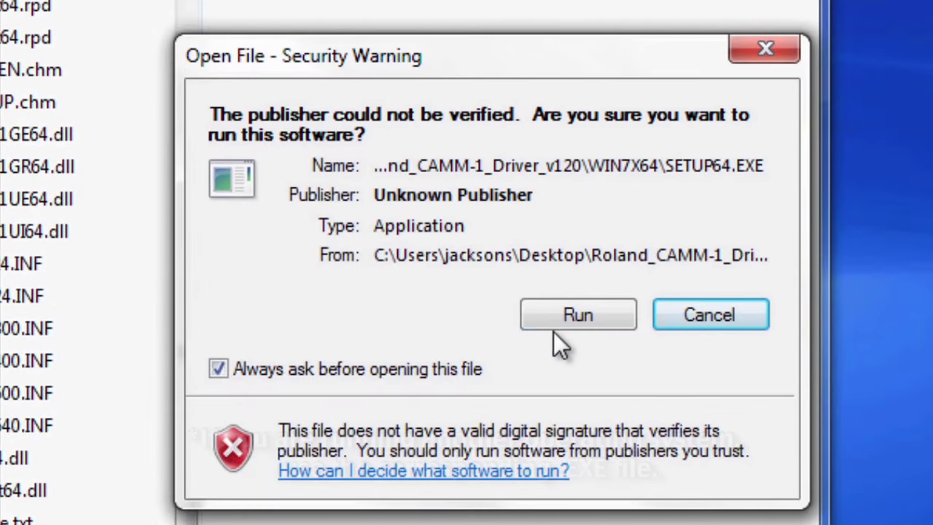
Allow the installer, then install the Roland GS-24 driver over USB past the welcome page
{"action": "left_click", "coordinate": [591, 321]}
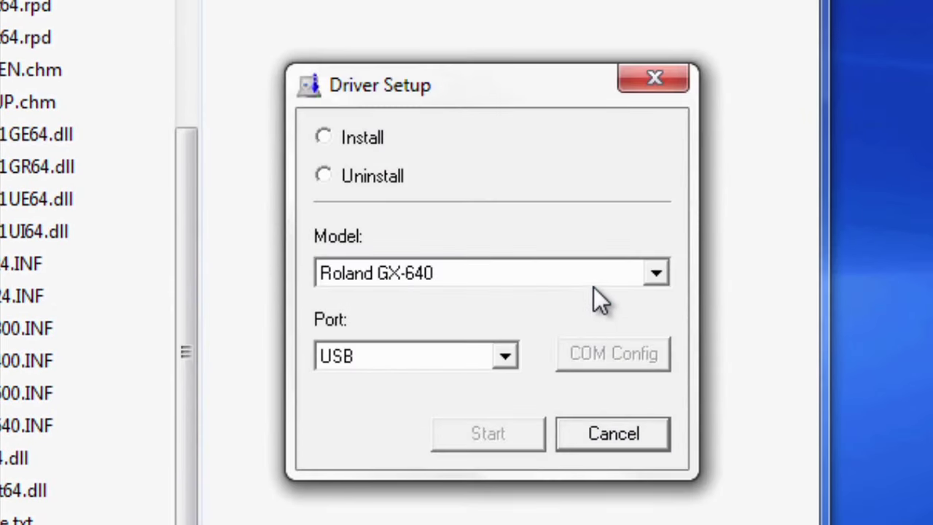
{"action": "left_click", "coordinate": [359, 142]}
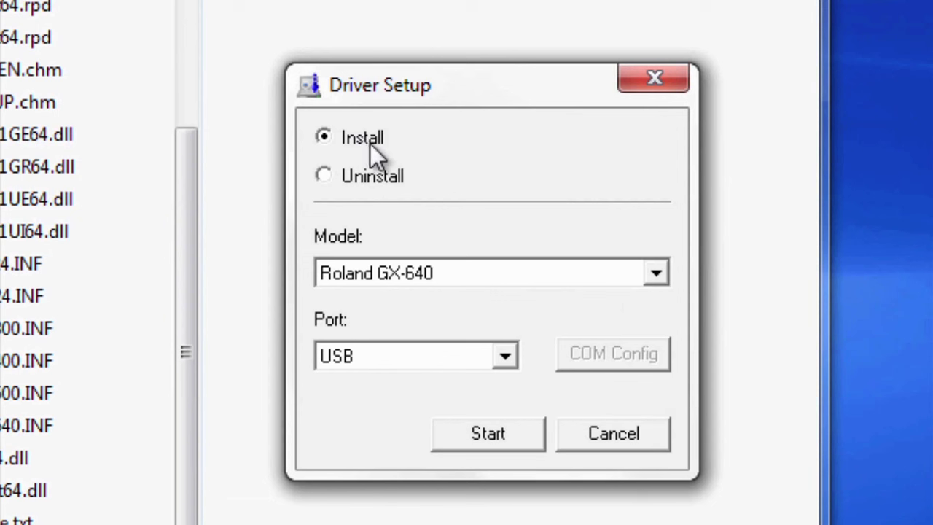
{"action": "left_click", "coordinate": [656, 279]}
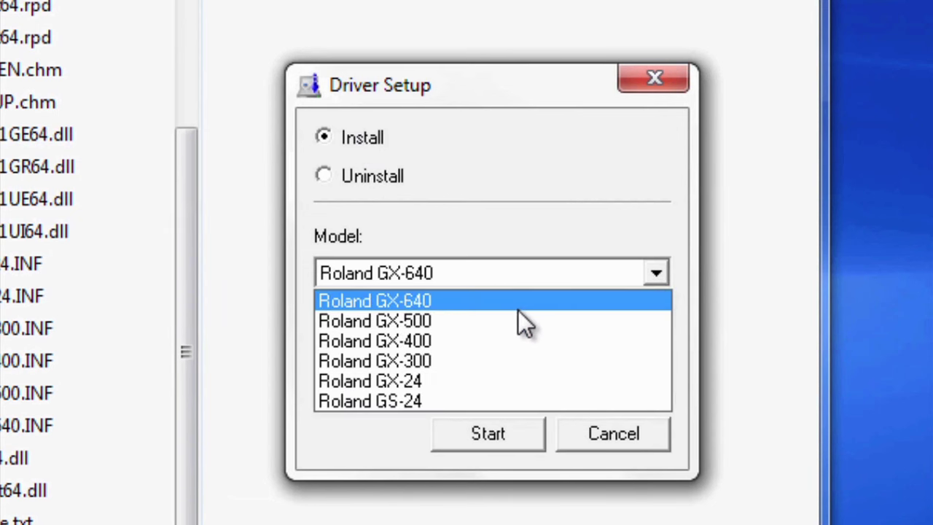
{"action": "left_click", "coordinate": [359, 401]}
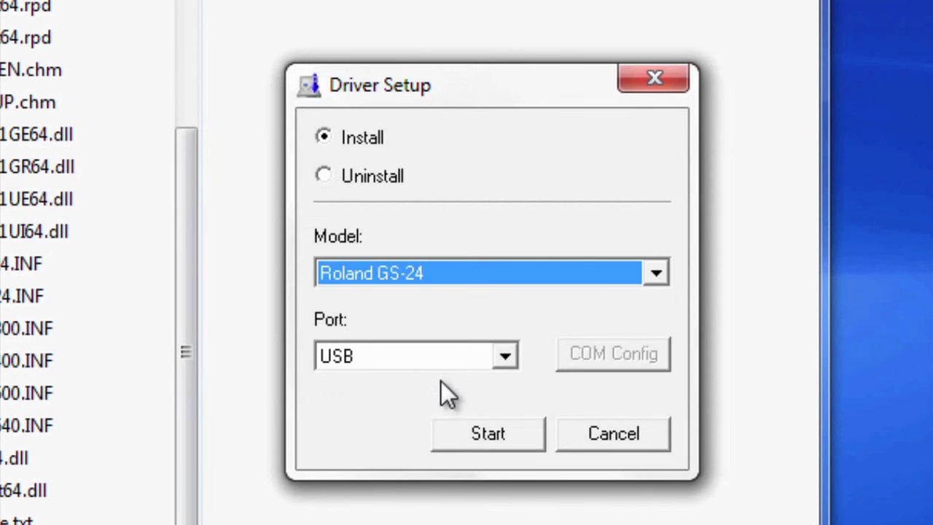
{"action": "left_click", "coordinate": [504, 435]}
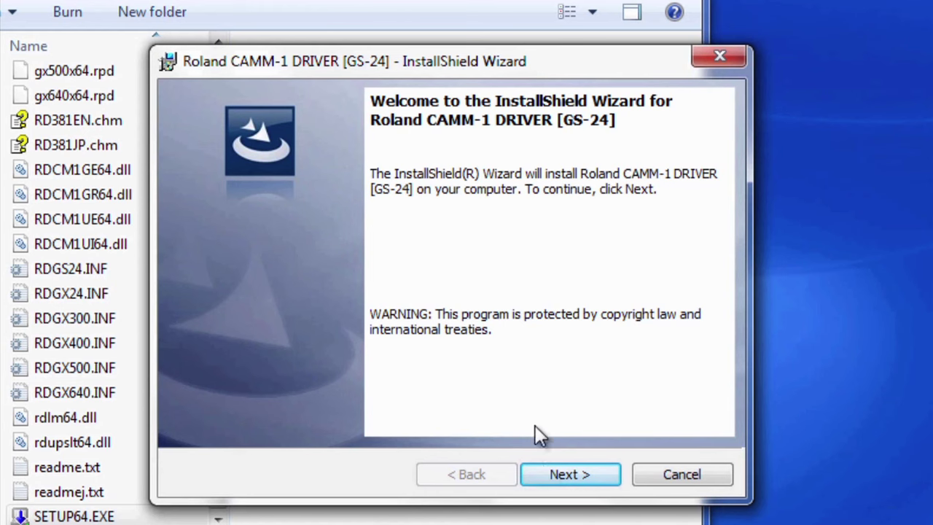
{"action": "left_click", "coordinate": [552, 474]}
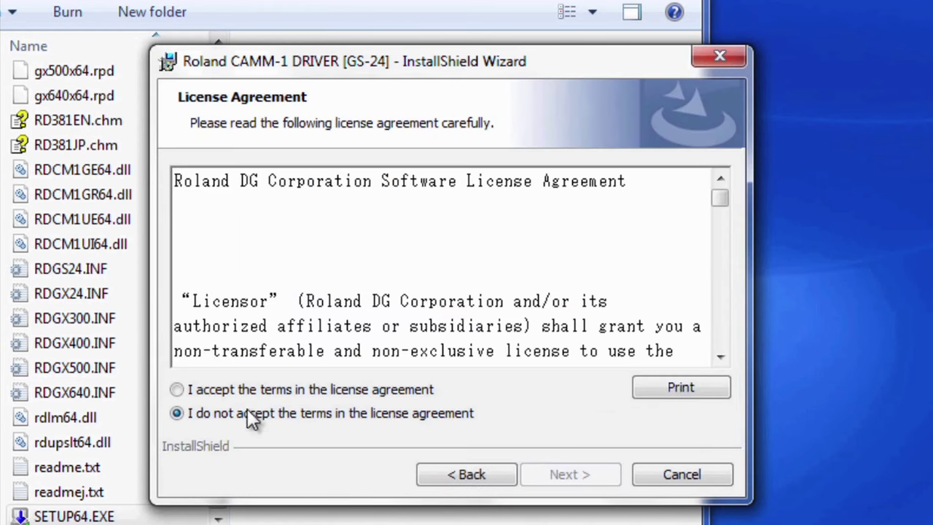
Accept the licence and install the CAMM-1 GS-24 driver, allowing the unverified software
{"action": "left_click", "coordinate": [178, 389]}
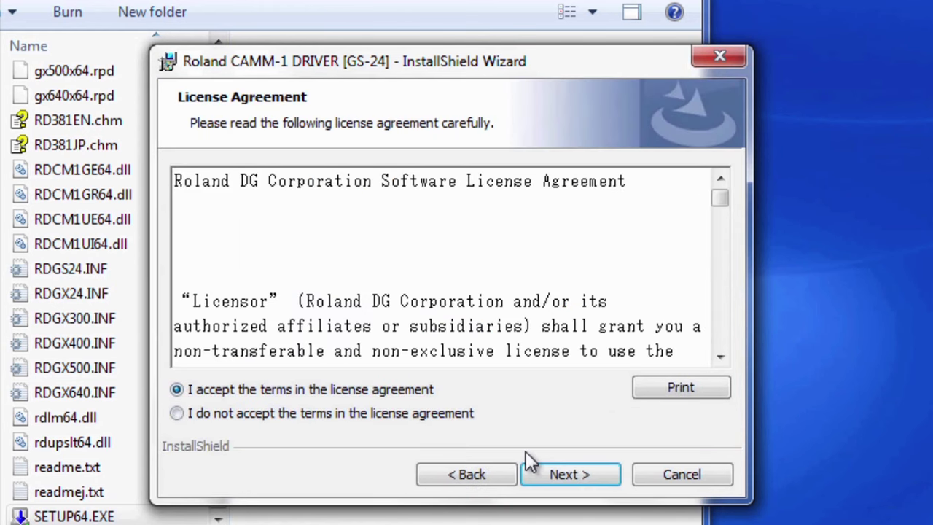
{"action": "left_click", "coordinate": [560, 479]}
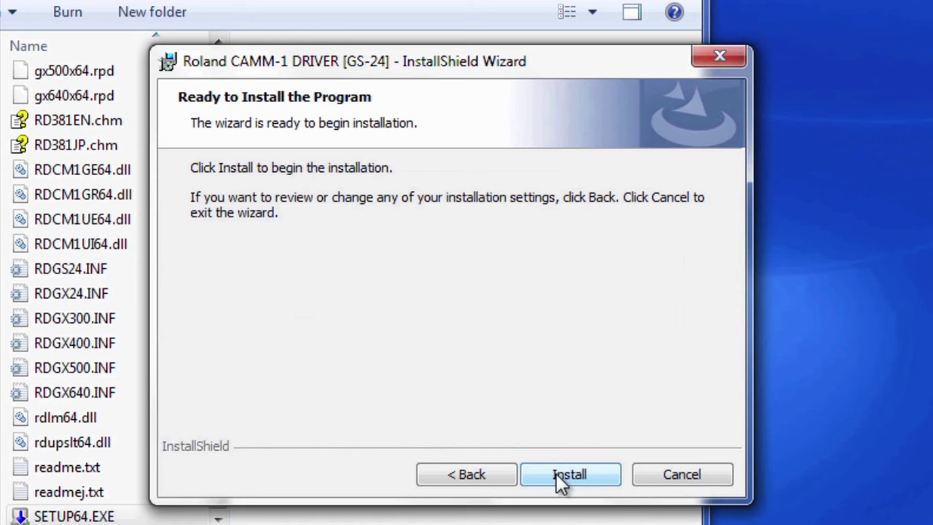
{"action": "left_click", "coordinate": [556, 473]}
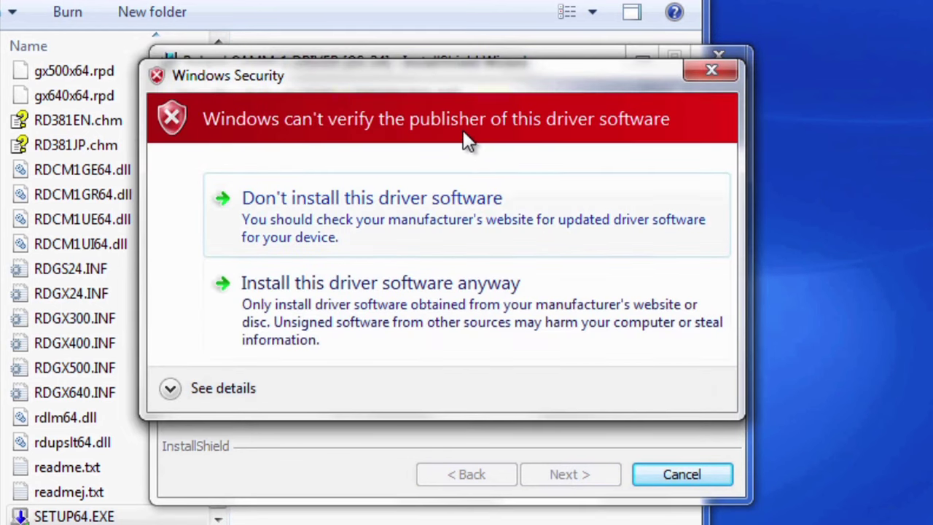
{"action": "left_click", "coordinate": [392, 319]}
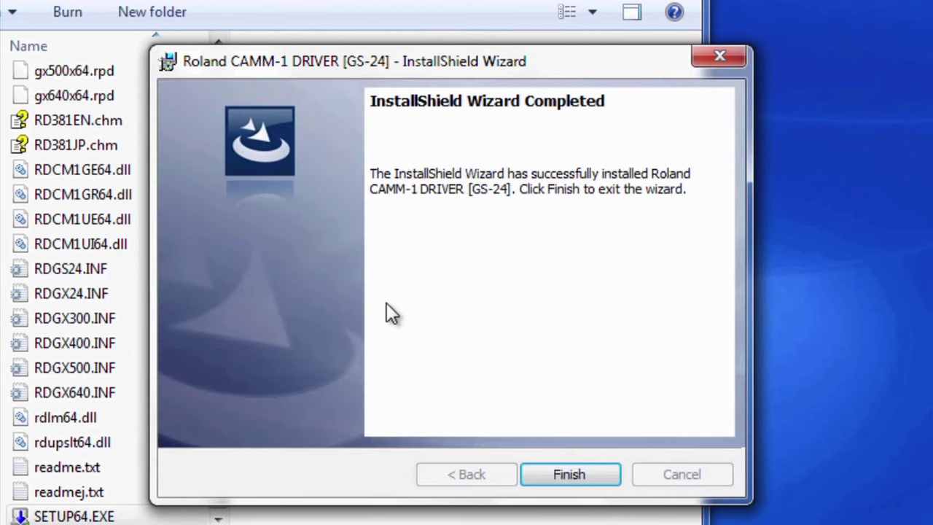
{"action": "left_click", "coordinate": [582, 477]}
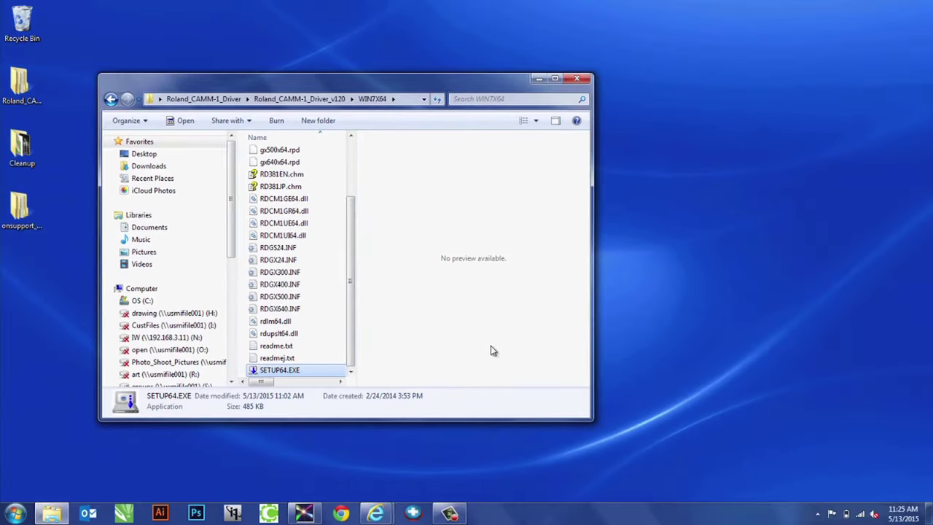
Return to the Installing the Driver guide and scroll to step 11 on USB connection
{"action": "mouse_move", "coordinate": [376, 511]}
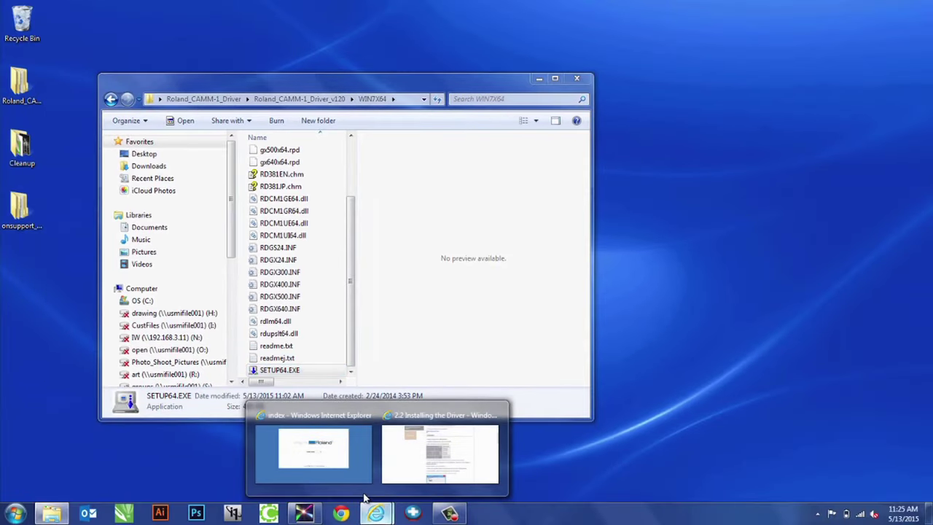
{"action": "left_click", "coordinate": [417, 467]}
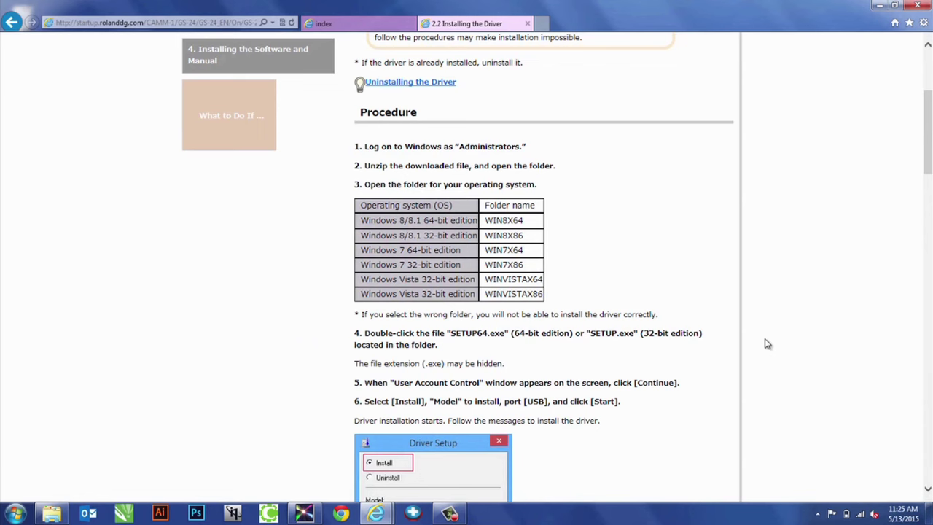
{"action": "scroll", "coordinate": [767, 344], "scroll_direction": "down", "scroll_amount": 3}
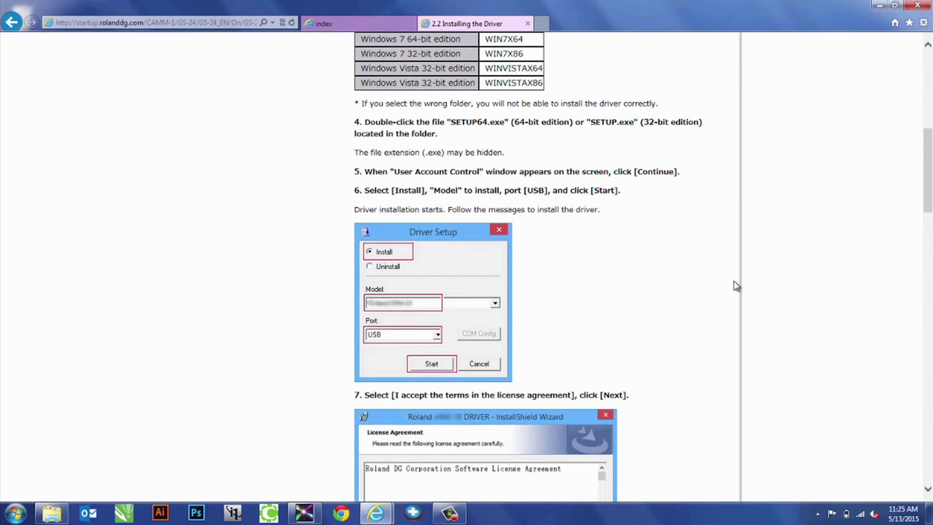
{"action": "scroll", "coordinate": [734, 286], "scroll_direction": "down", "scroll_amount": 9}
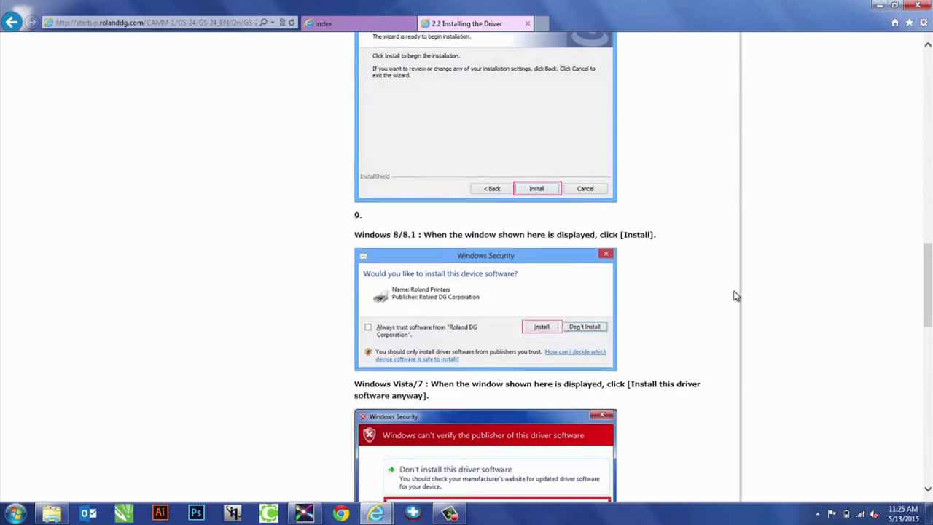
{"action": "scroll", "coordinate": [734, 295], "scroll_direction": "down", "scroll_amount": 7}
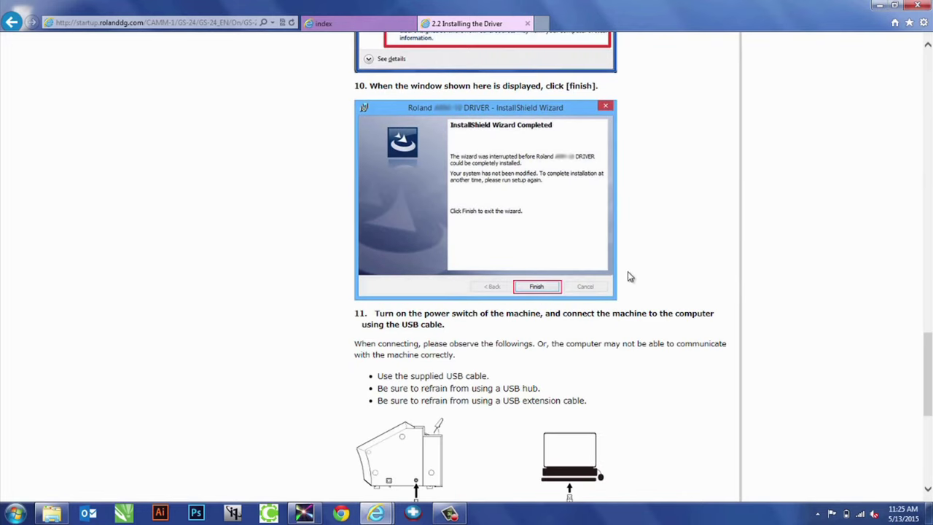
{"action": "scroll", "coordinate": [596, 275], "scroll_direction": "down", "scroll_amount": 2}
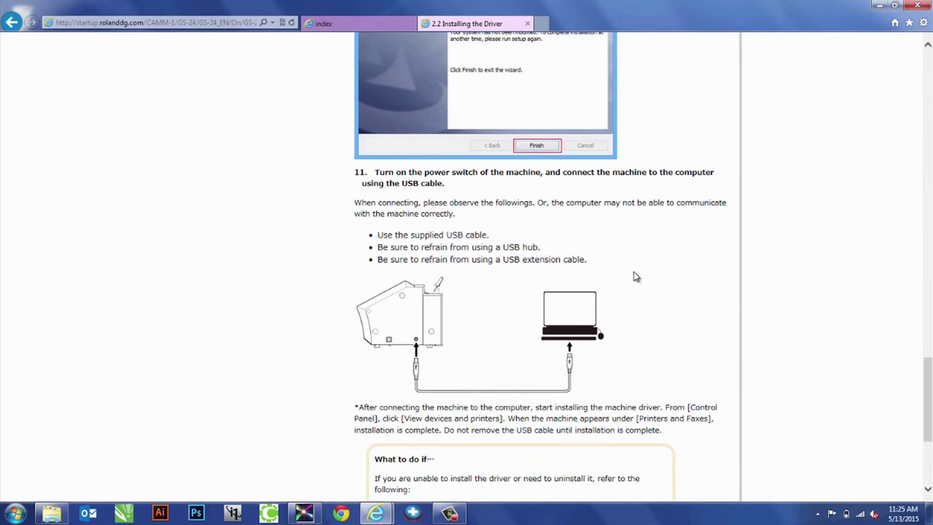
{"action": "scroll", "coordinate": [634, 276], "scroll_direction": "up", "scroll_amount": 2}
{"action": "scroll", "coordinate": [636, 276], "scroll_direction": "down", "scroll_amount": 3}
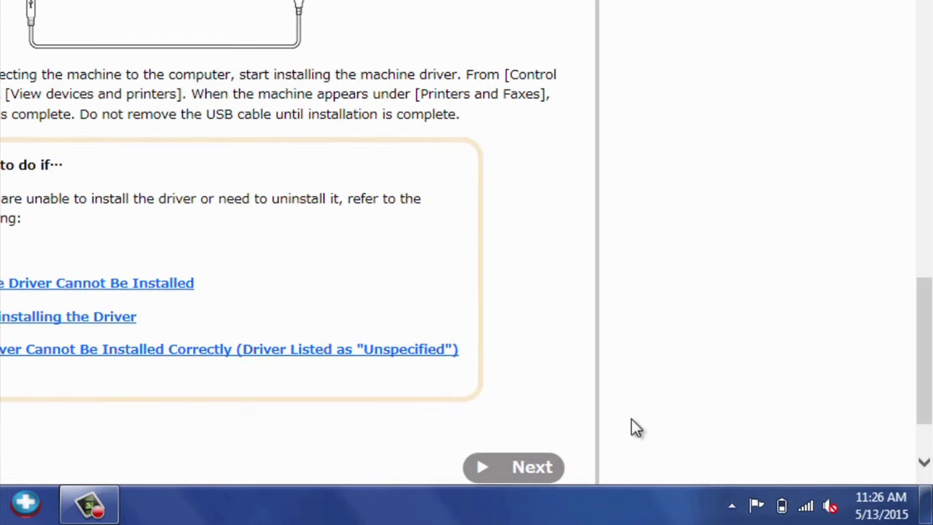
Open Devices and Printers and check that Roland GS-24 shows status Ready
{"action": "left_click", "coordinate": [27, 504]}
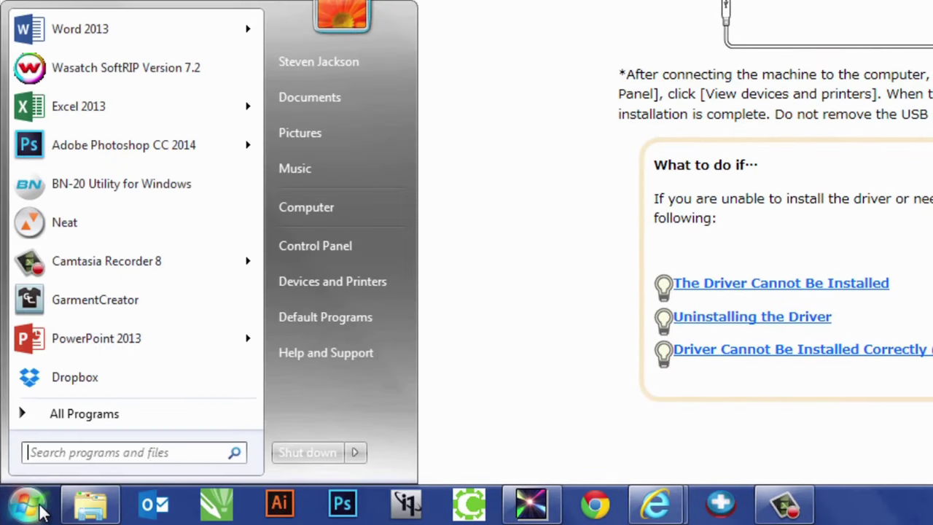
{"action": "left_click", "coordinate": [400, 283]}
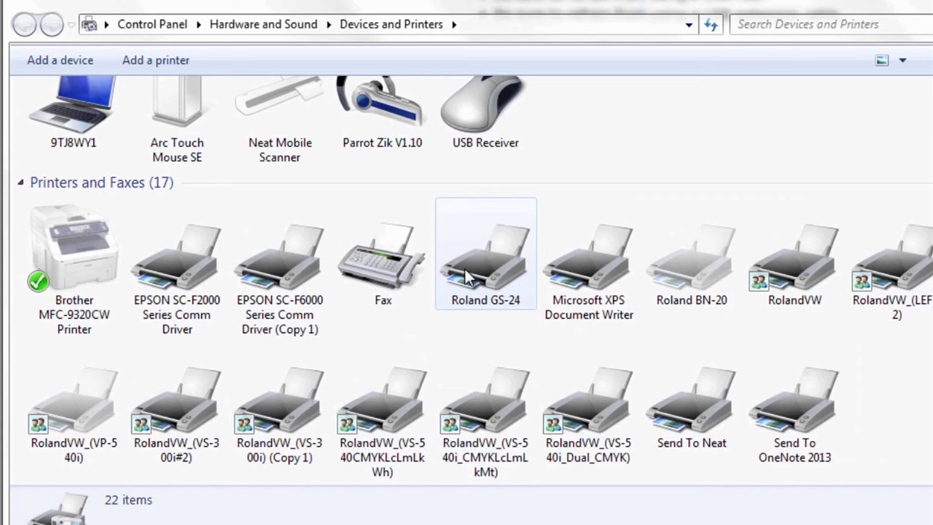
{"action": "mouse_move", "coordinate": [492, 269]}
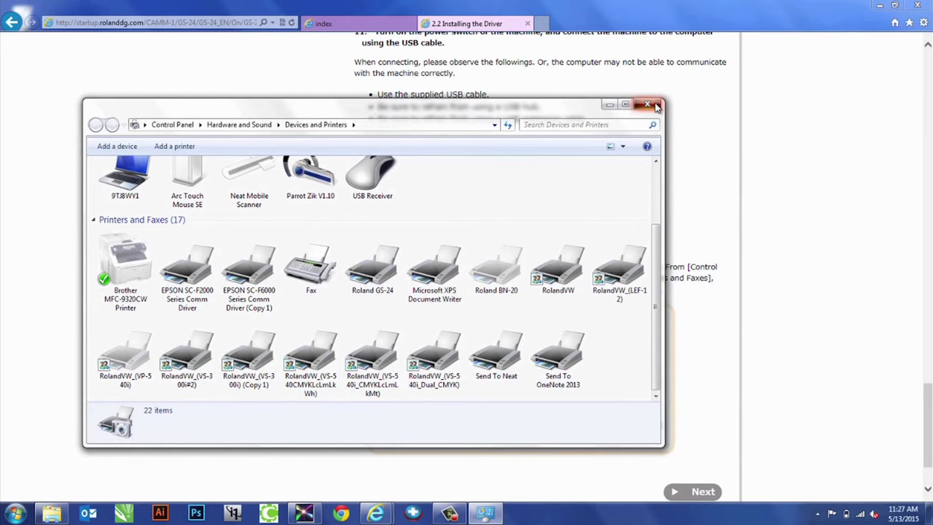
Close Devices and Printers and move the guide through Downloading OnSupport to Installing OnSupport
{"action": "left_click", "coordinate": [655, 106]}
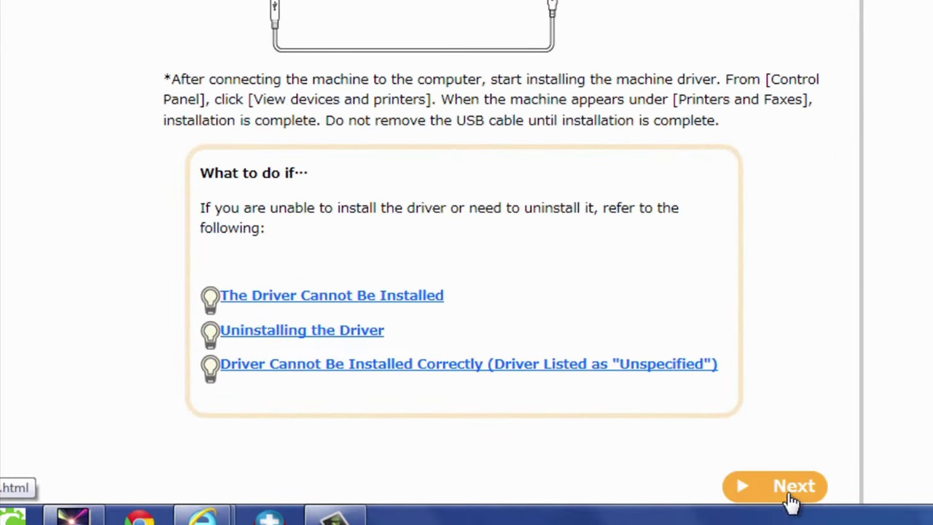
{"action": "left_click", "coordinate": [794, 496]}
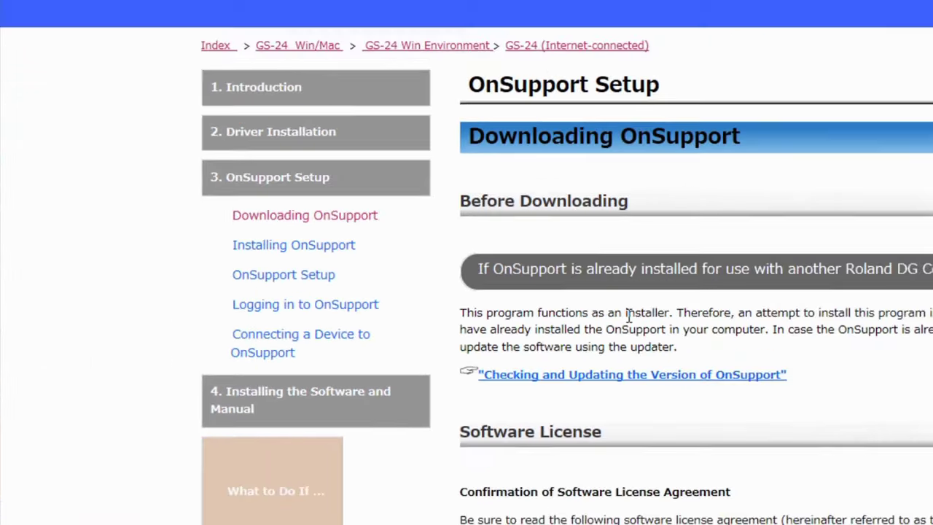
{"action": "scroll", "coordinate": [871, 355], "scroll_direction": "down", "scroll_amount": 3}
{"action": "scroll", "coordinate": [496, 350], "scroll_direction": "down", "scroll_amount": 5}
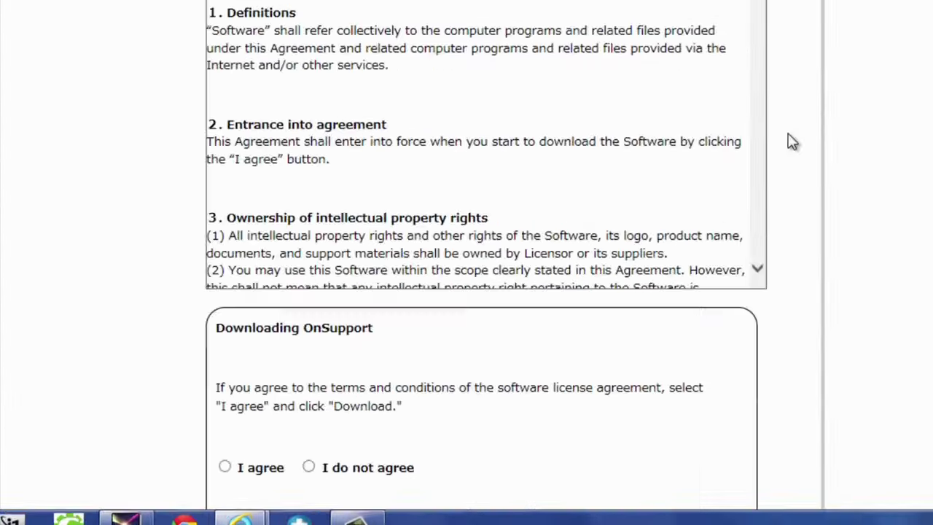
{"action": "scroll", "coordinate": [793, 142], "scroll_direction": "down", "scroll_amount": 3}
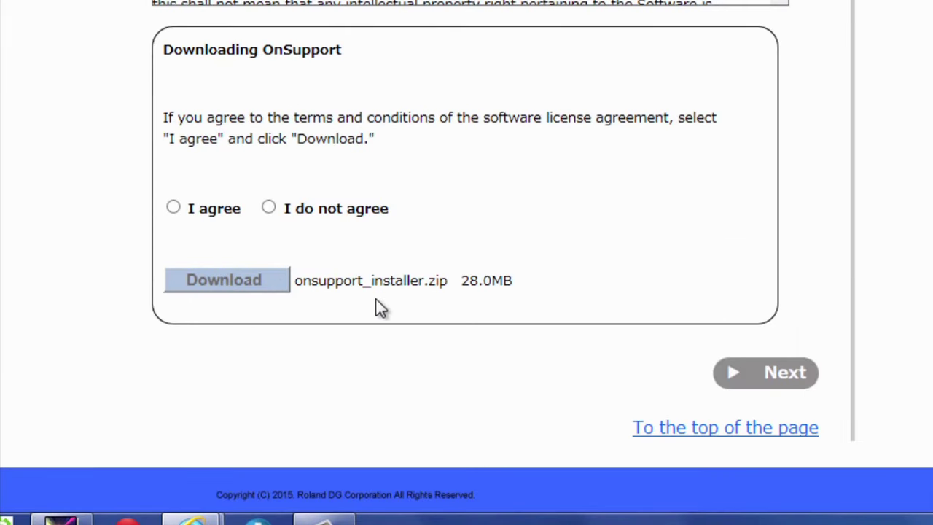
{"action": "left_click", "coordinate": [735, 377]}
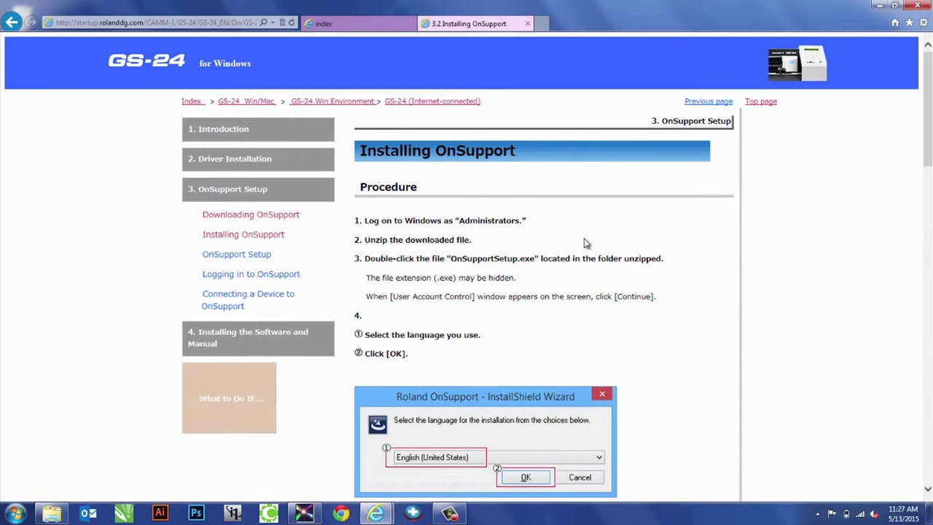
{"action": "scroll", "coordinate": [587, 244], "scroll_direction": "down", "scroll_amount": 1}
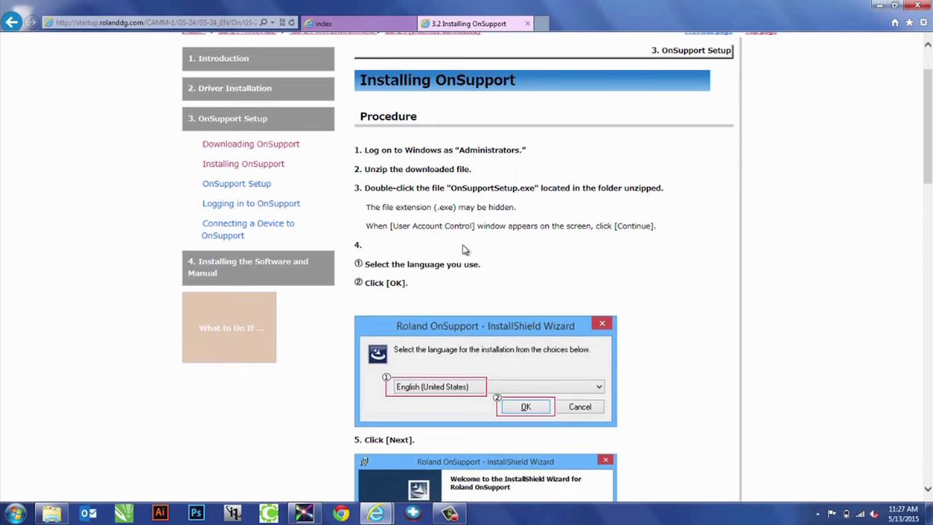
Run OnSupportSetup.exe from the onsupport_installer_230 folder in English (United States)
{"action": "left_click", "coordinate": [878, 8]}
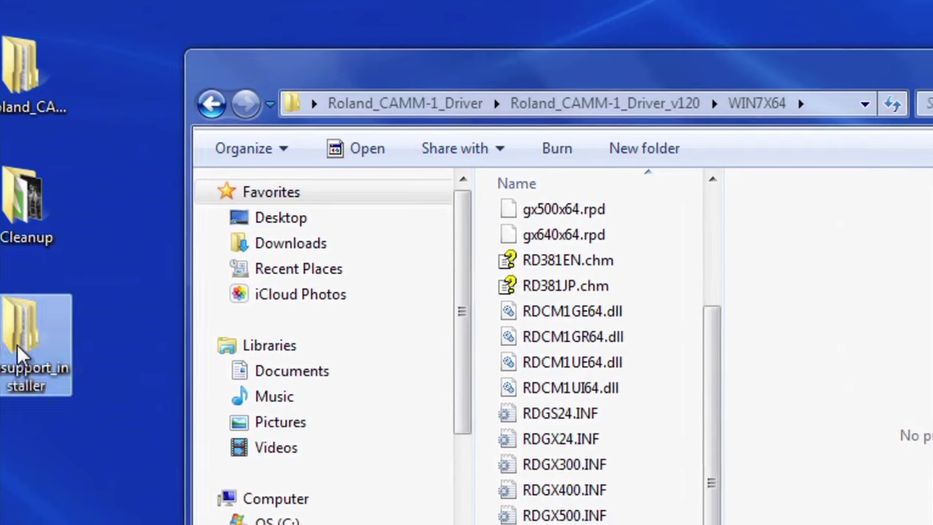
{"action": "double_click", "coordinate": [36, 355]}
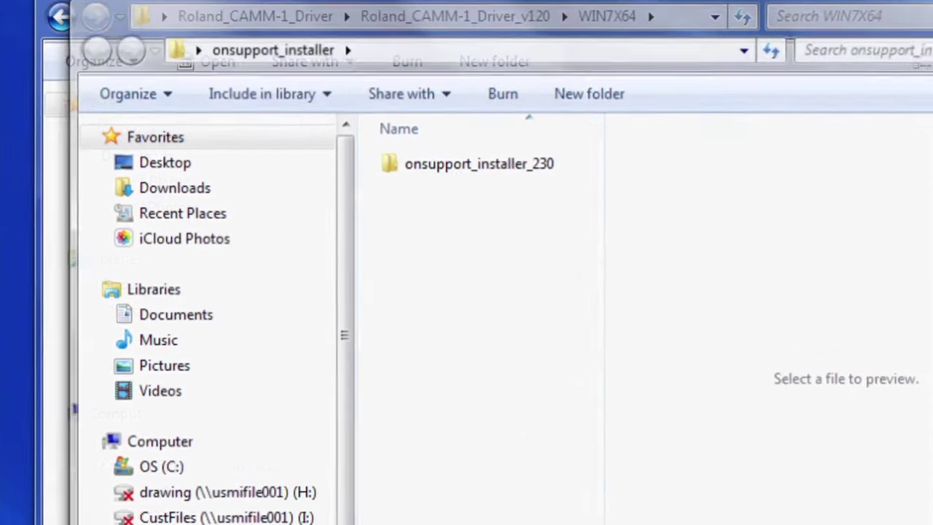
{"action": "double_click", "coordinate": [386, 92]}
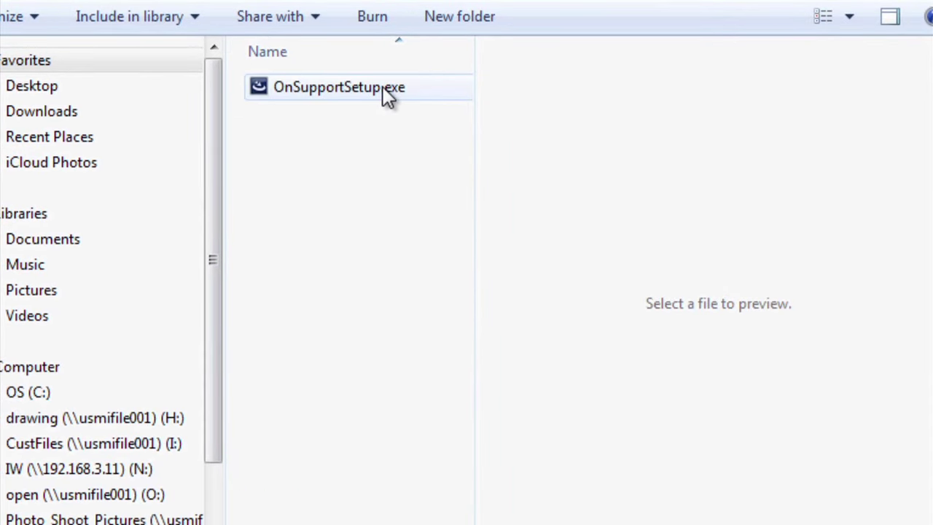
{"action": "double_click", "coordinate": [386, 89]}
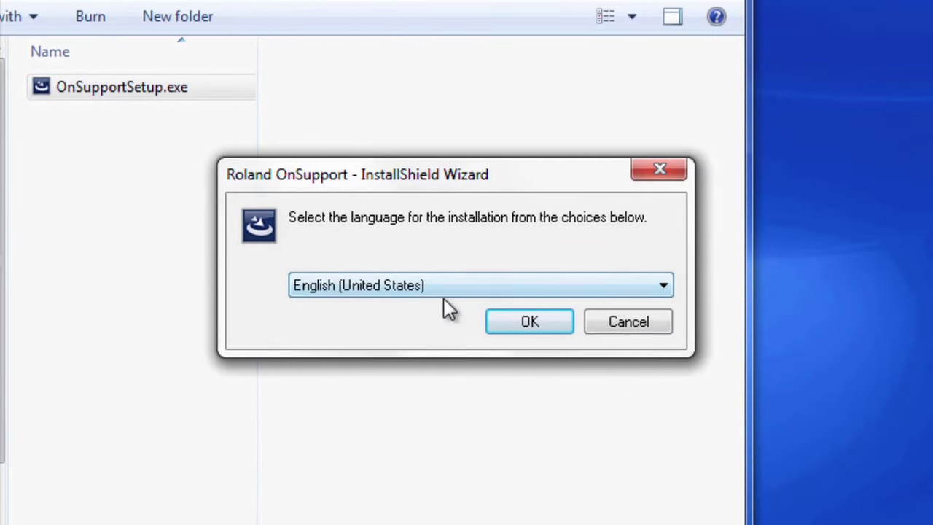
{"action": "left_click", "coordinate": [517, 327]}
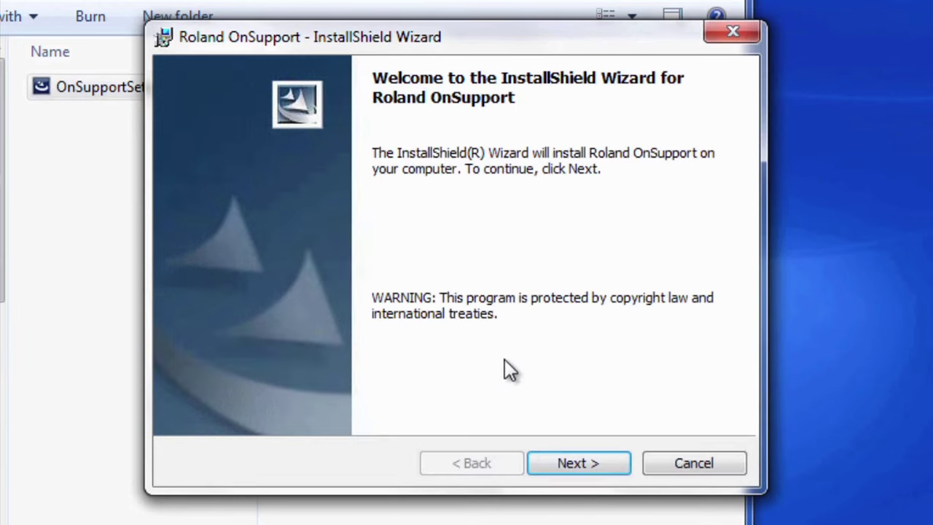
Accept the license, install with default customer info and folder, and finish launching OnSupport
{"action": "left_click", "coordinate": [593, 462]}
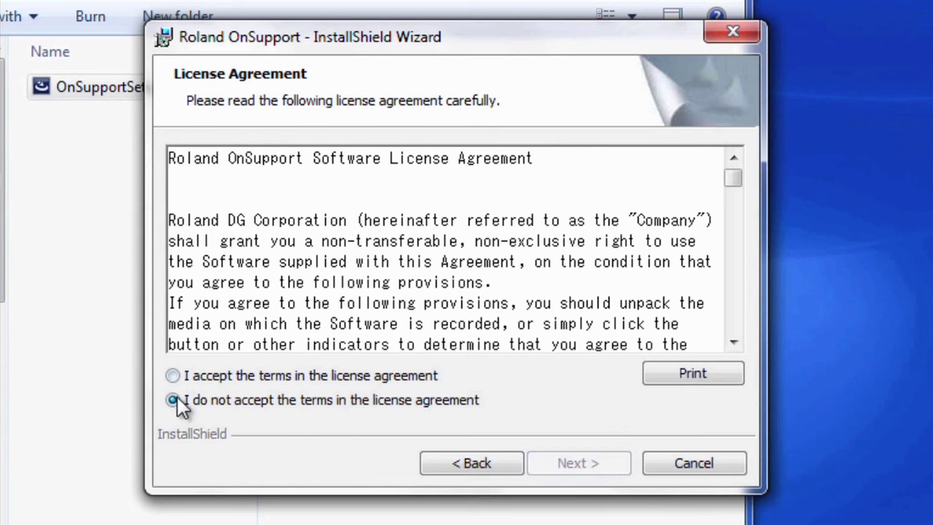
{"action": "left_click", "coordinate": [173, 376]}
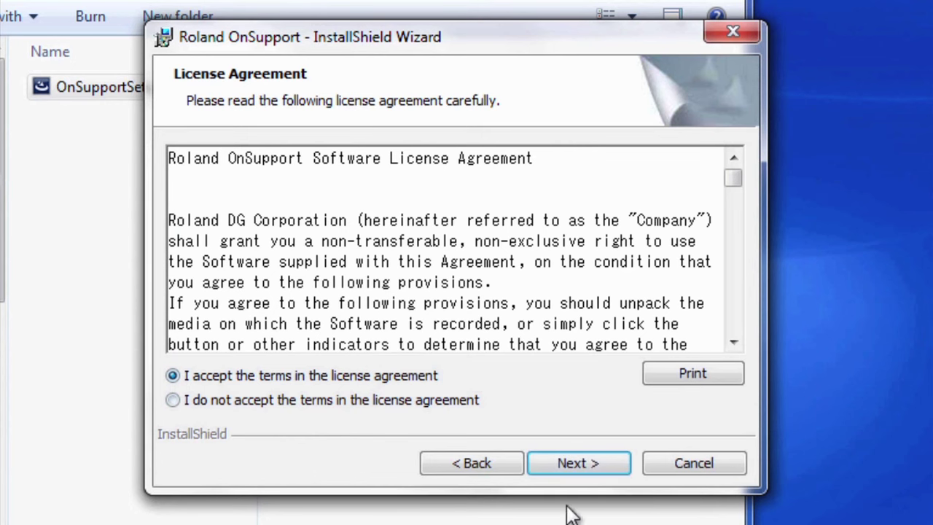
{"action": "left_click", "coordinate": [576, 463]}
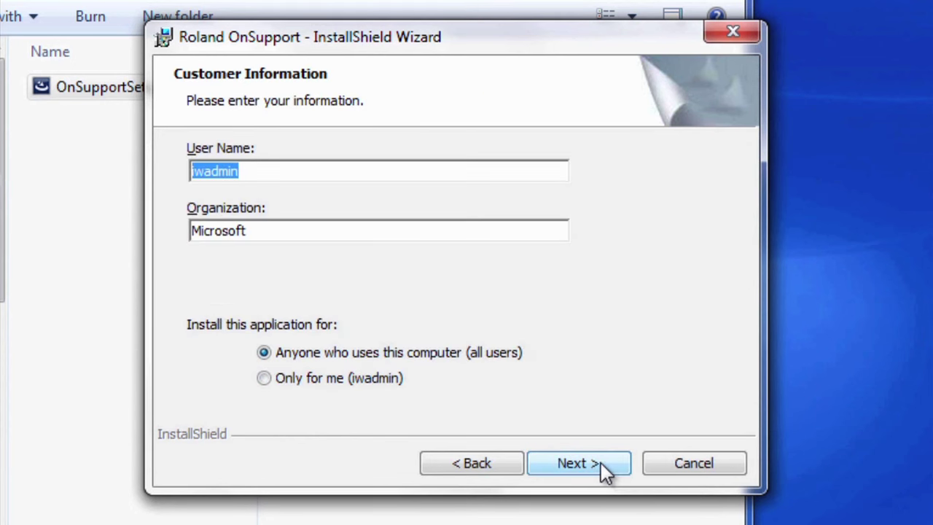
{"action": "left_click", "coordinate": [599, 462]}
{"action": "left_click", "coordinate": [599, 462]}
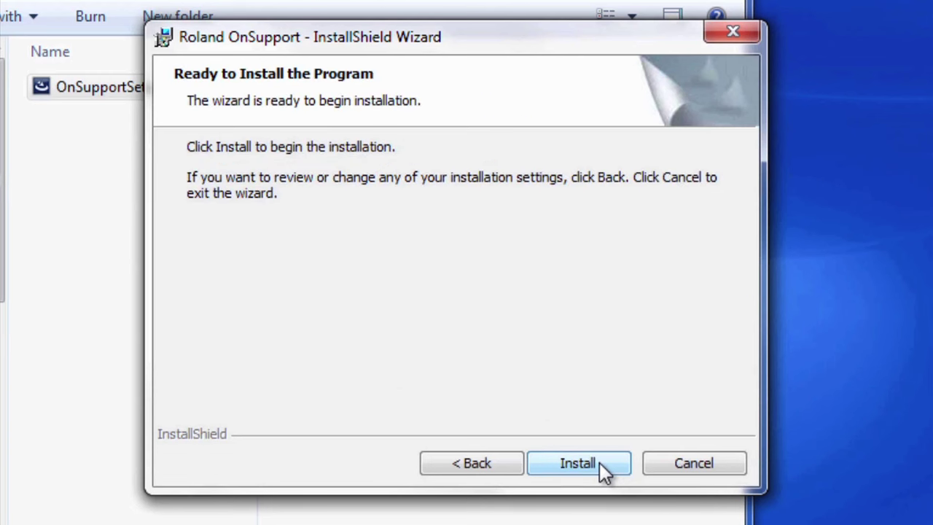
{"action": "left_click", "coordinate": [599, 462]}
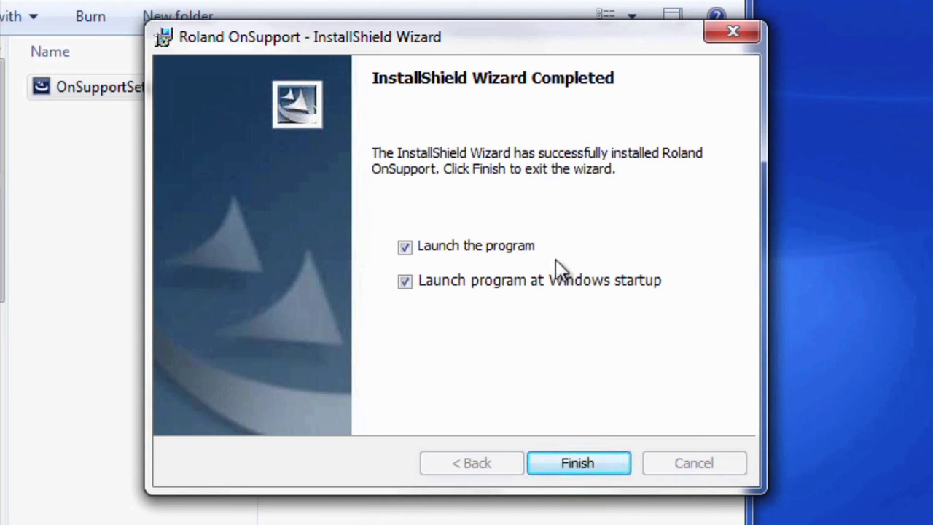
{"action": "left_click", "coordinate": [580, 468]}
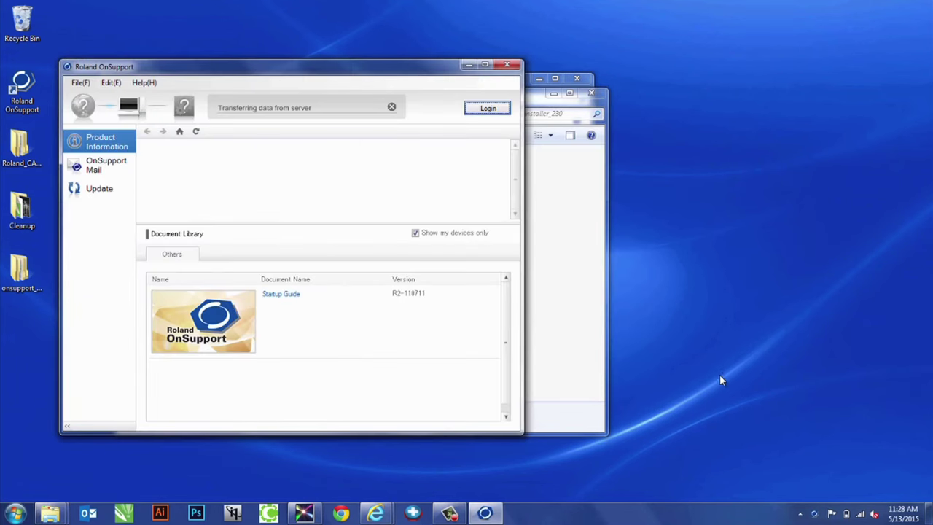
Bring the 3.2 Installing OnSupport guide page back in front
{"action": "mouse_move", "coordinate": [384, 514]}
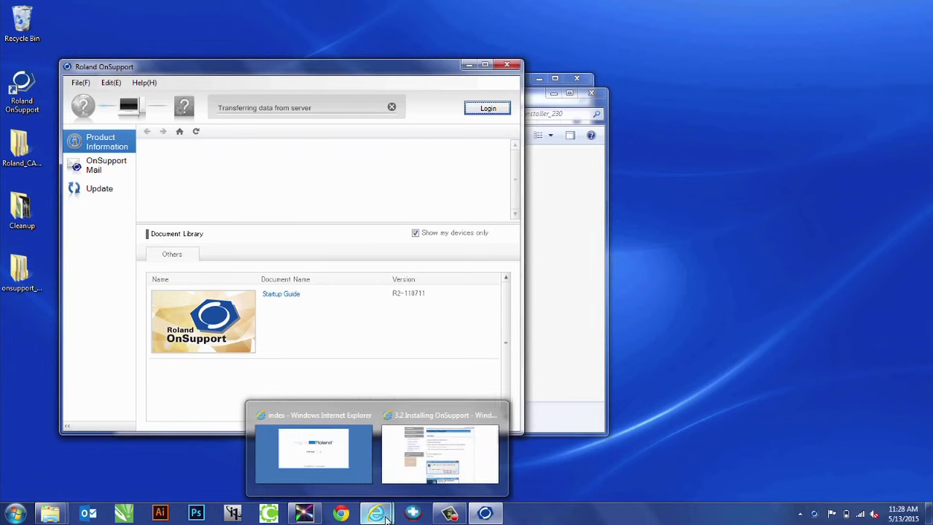
{"action": "left_click", "coordinate": [440, 454]}
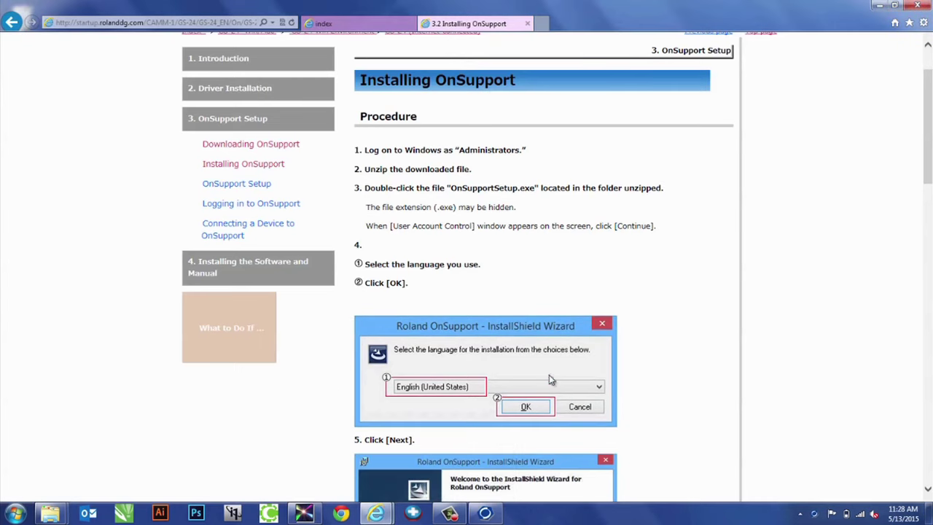
Advance the guide to the 3.3 Onsupport Setup page and scroll to 'Set the display language'
{"action": "triple_click", "coordinate": [683, 266]}
{"action": "scroll", "coordinate": [683, 266], "scroll_direction": "down", "scroll_amount": 10}
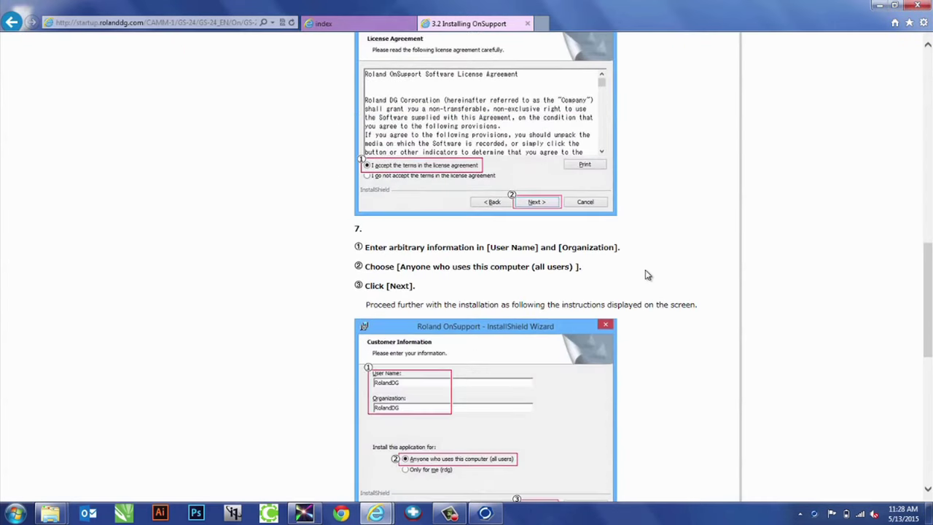
{"action": "scroll", "coordinate": [477, 298], "scroll_direction": "down", "scroll_amount": 3}
{"action": "scroll", "coordinate": [479, 283], "scroll_direction": "down", "scroll_amount": 2}
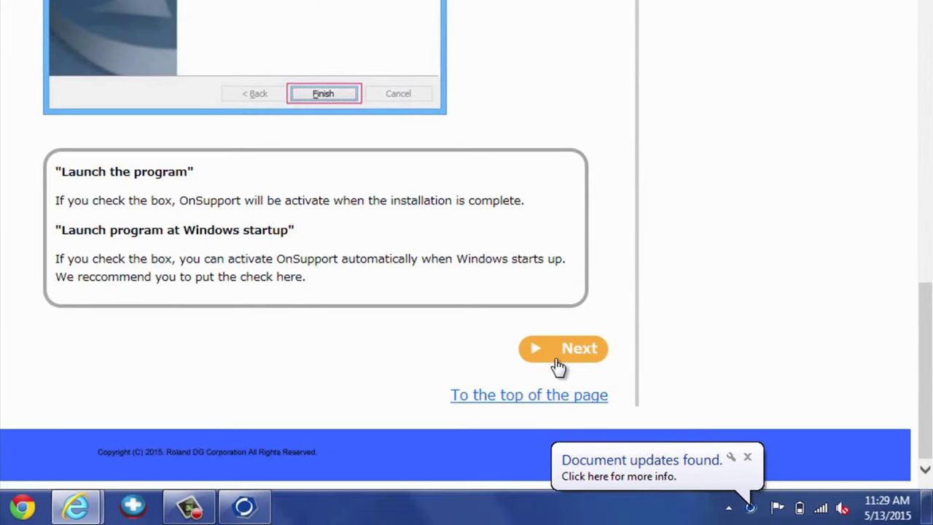
{"action": "left_click", "coordinate": [575, 363]}
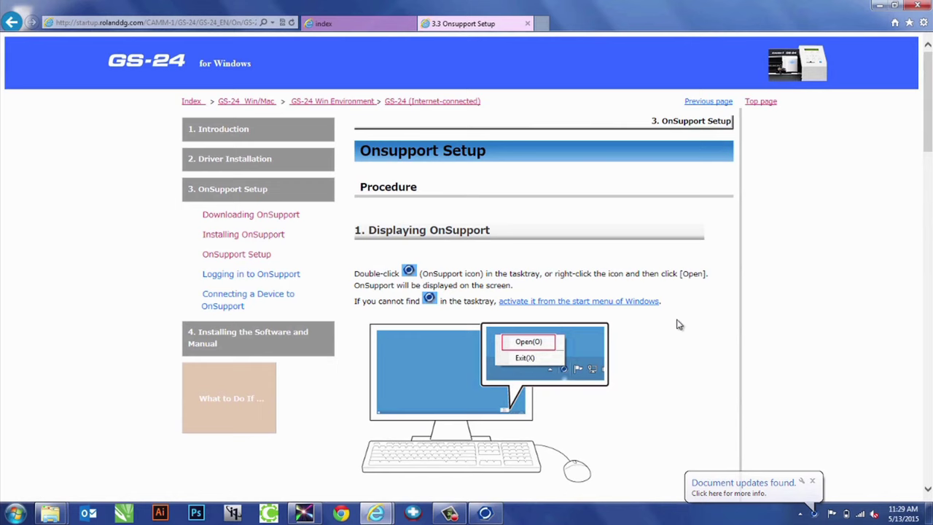
{"action": "scroll", "coordinate": [687, 274], "scroll_direction": "down", "scroll_amount": 2}
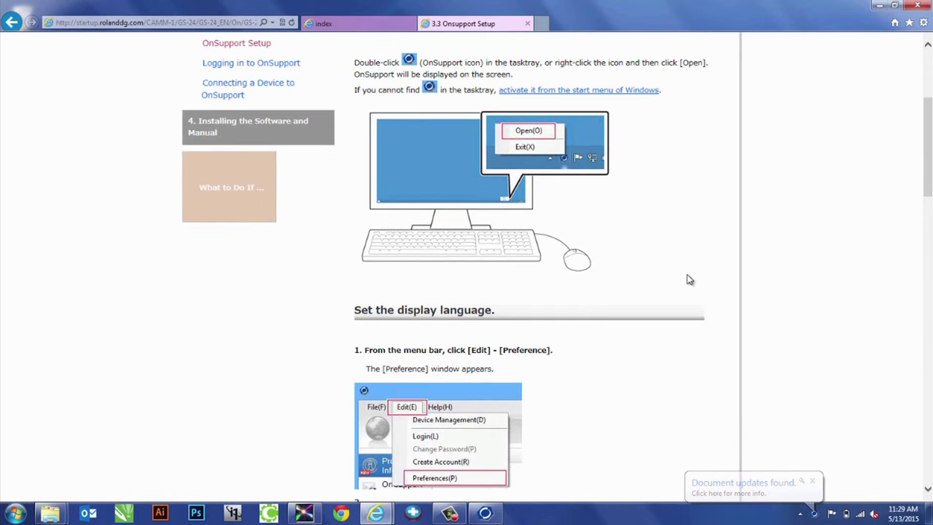
{"action": "scroll", "coordinate": [689, 280], "scroll_direction": "down", "scroll_amount": 1}
{"action": "scroll", "coordinate": [693, 277], "scroll_direction": "down", "scroll_amount": 1}
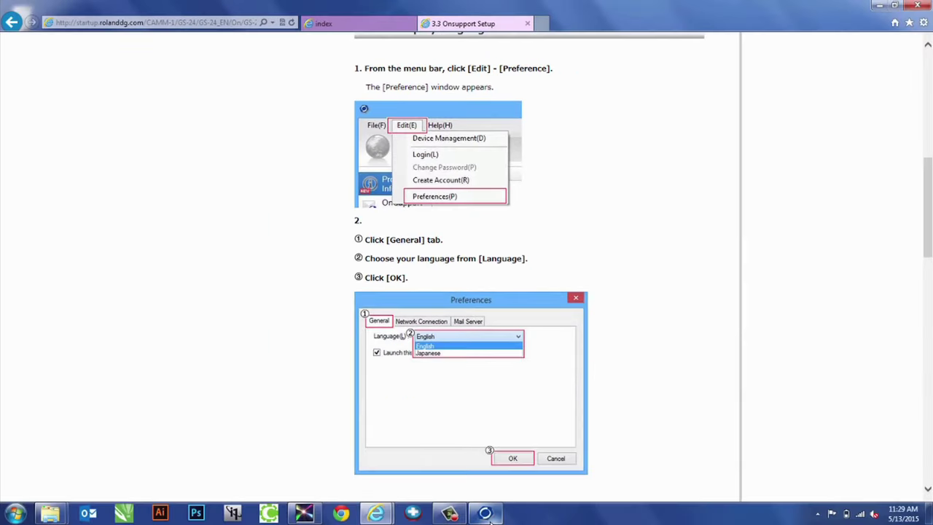
Keep English as OnSupport's display language in Edit > Preferences, then return to the browser guide
{"action": "left_click", "coordinate": [490, 514]}
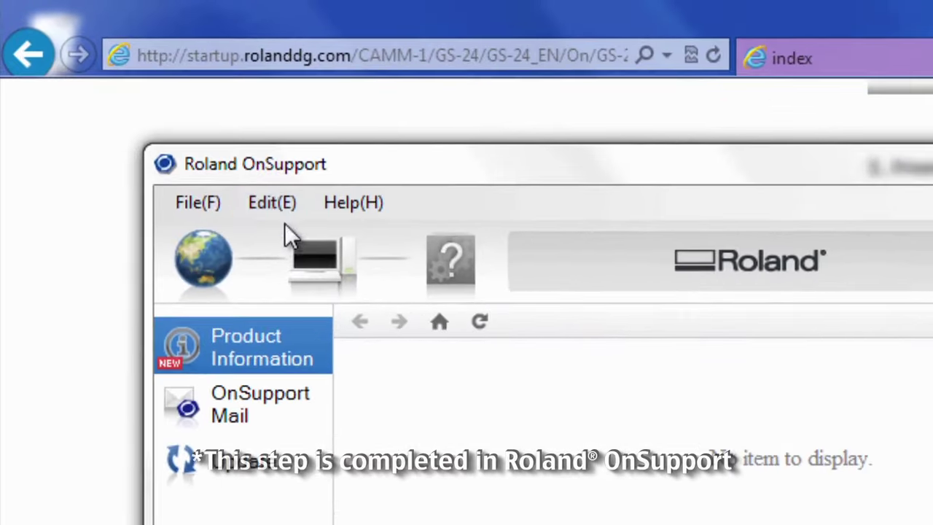
{"action": "left_click", "coordinate": [272, 204]}
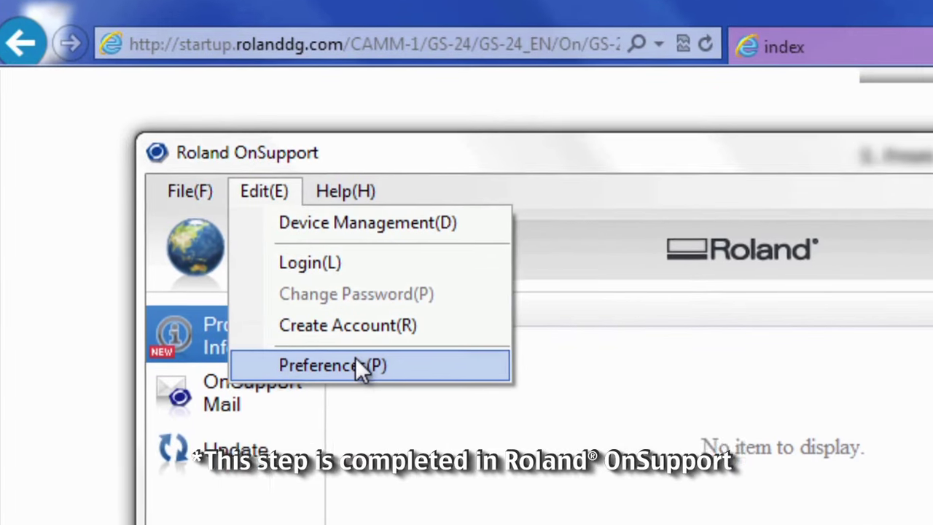
{"action": "left_click", "coordinate": [341, 376]}
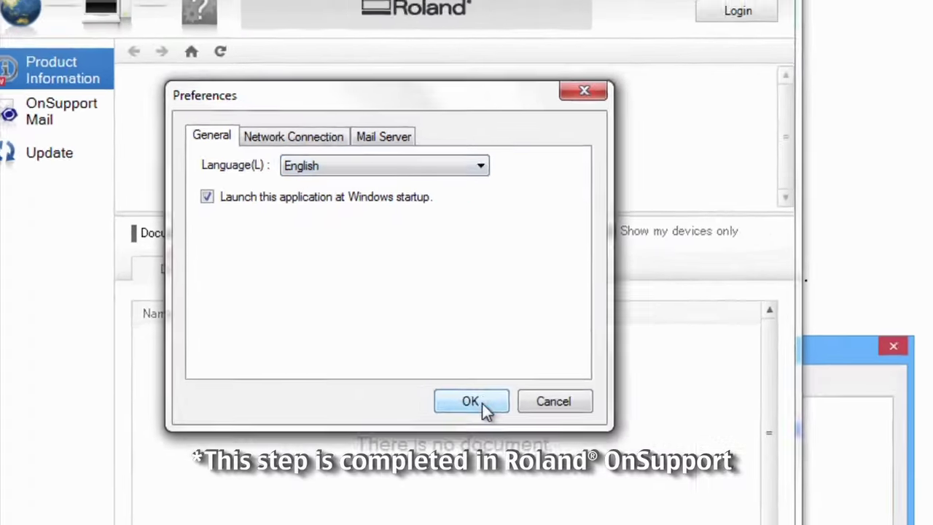
{"action": "left_click", "coordinate": [589, 464]}
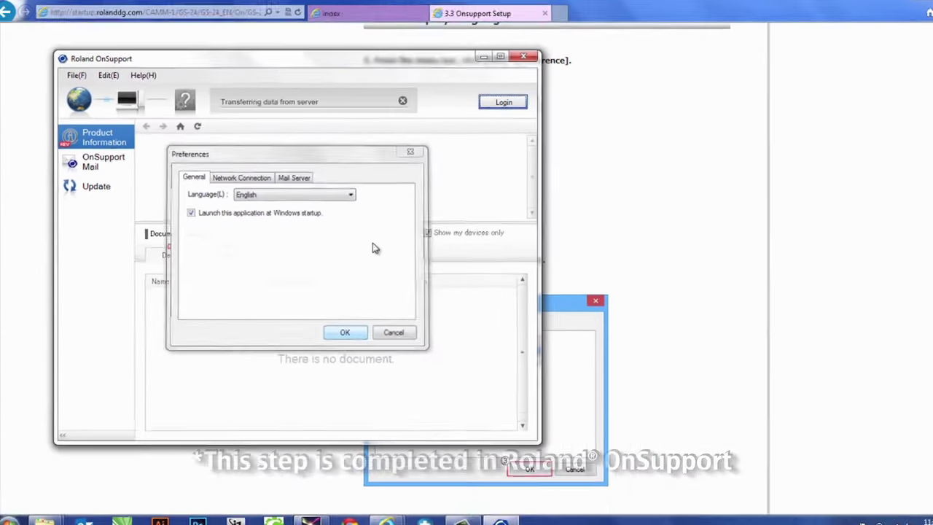
{"action": "left_click", "coordinate": [713, 164]}
Scroll the guide down to '4. Configure the mail server' and bring OnSupport back in front
{"action": "scroll", "coordinate": [601, 216], "scroll_direction": "down", "scroll_amount": 4}
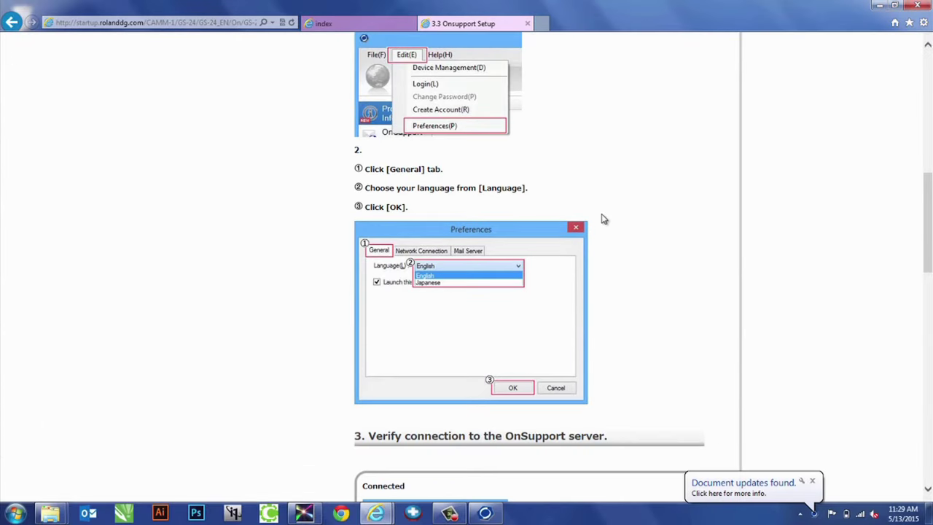
{"action": "scroll", "coordinate": [602, 222], "scroll_direction": "down", "scroll_amount": 8}
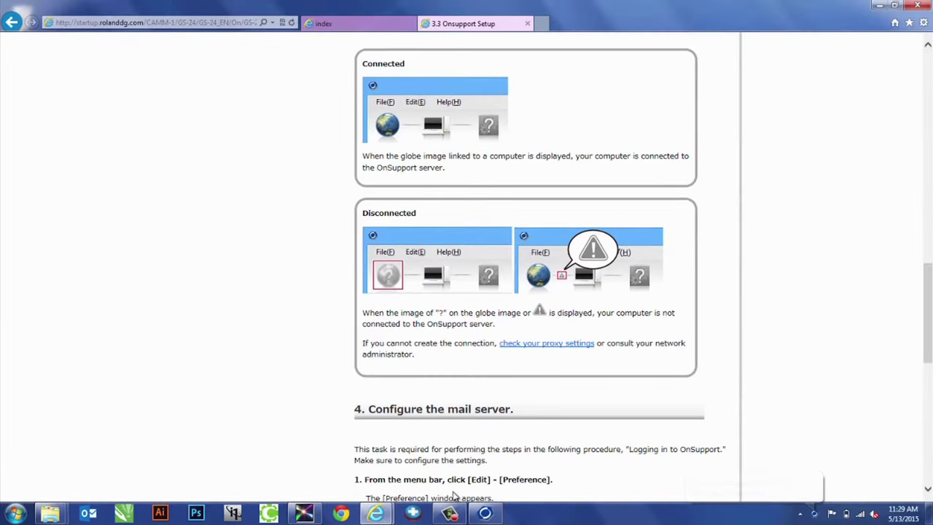
{"action": "left_click", "coordinate": [485, 513]}
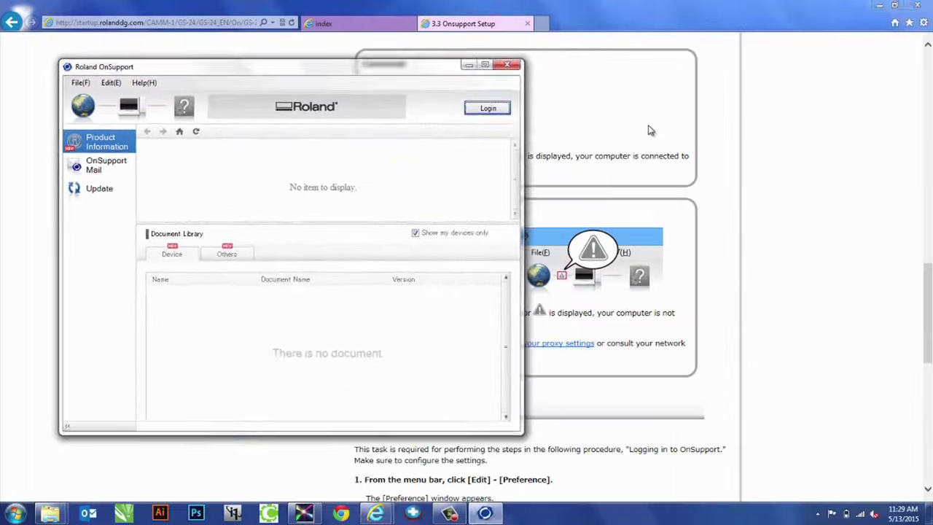
{"action": "left_click", "coordinate": [932, 283]}
{"action": "scroll", "coordinate": [644, 139], "scroll_direction": "down", "scroll_amount": 5}
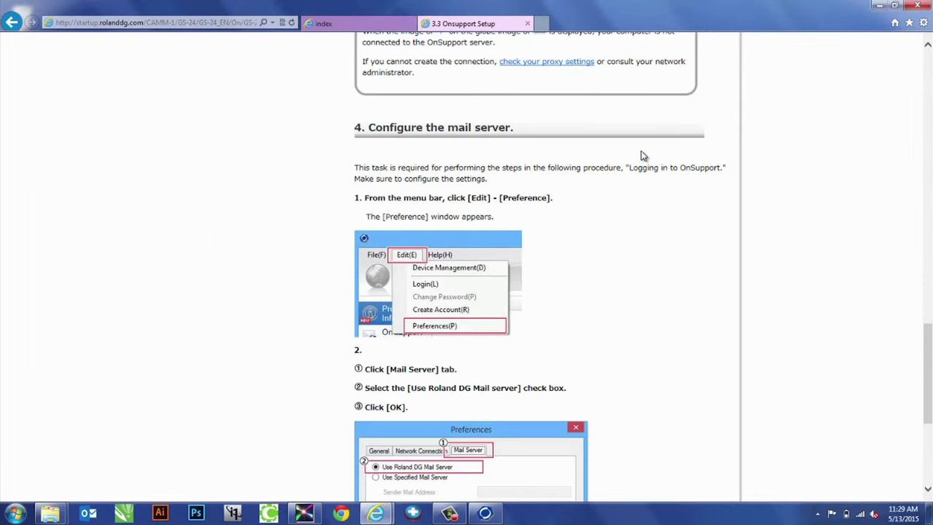
{"action": "scroll", "coordinate": [638, 155], "scroll_direction": "down", "scroll_amount": 5}
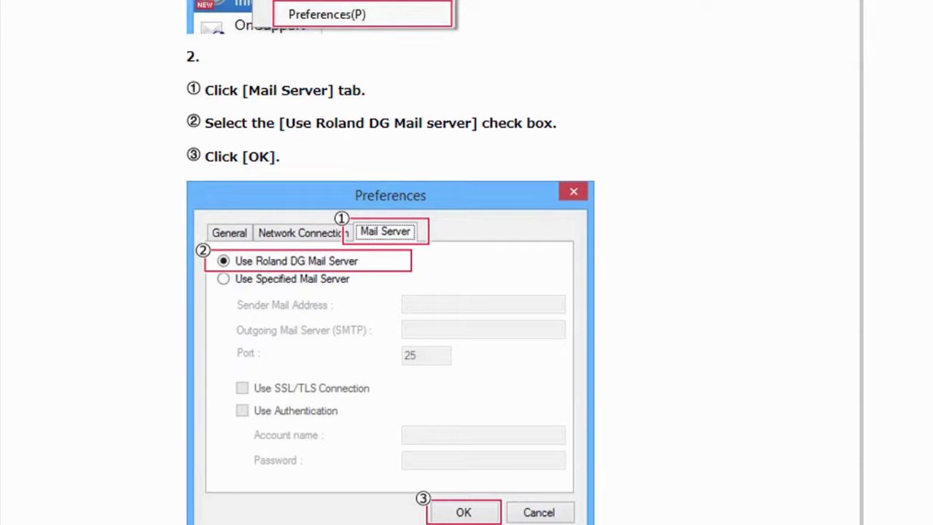
{"action": "left_click", "coordinate": [483, 514]}
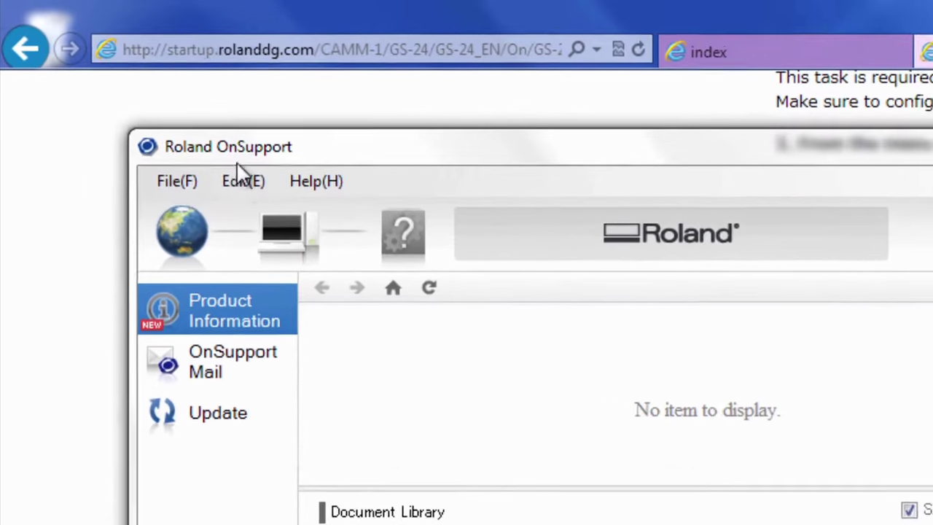
Save 'Use Roland DG Mail Server' on the Mail Server preferences tab and advance the guide to Logging in
{"action": "left_click", "coordinate": [111, 83]}
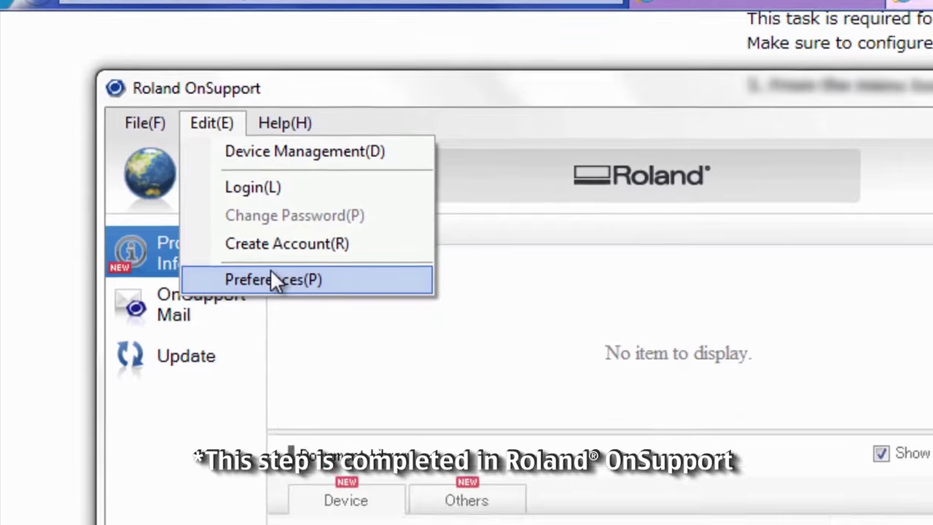
{"action": "left_click", "coordinate": [310, 343]}
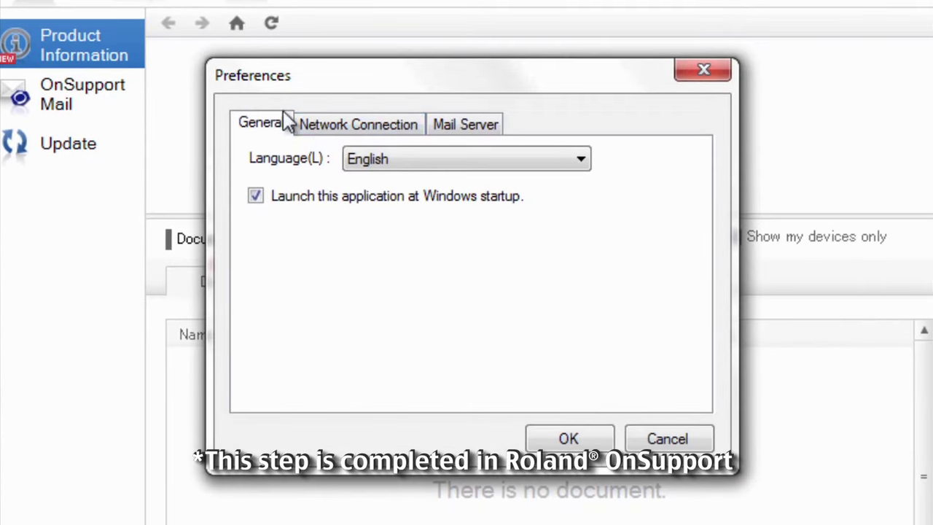
{"action": "left_click", "coordinate": [465, 122]}
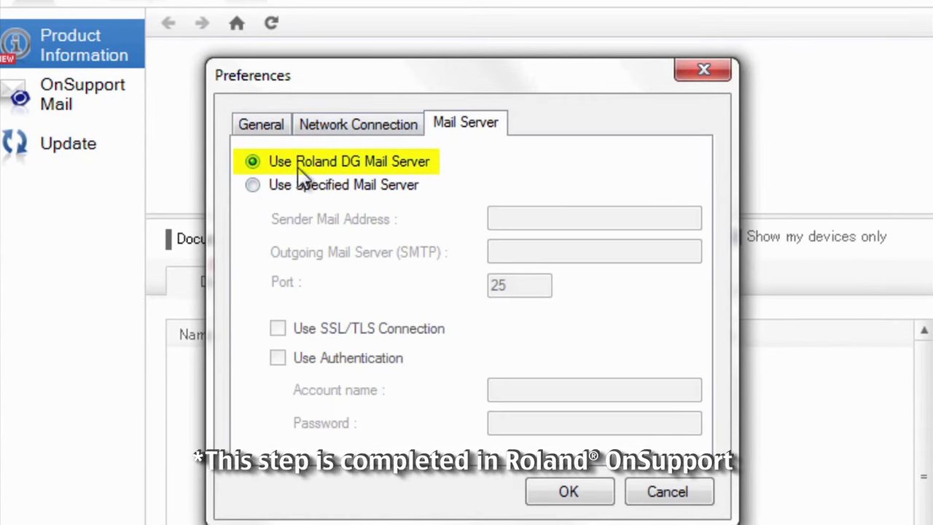
{"action": "left_click", "coordinate": [567, 493]}
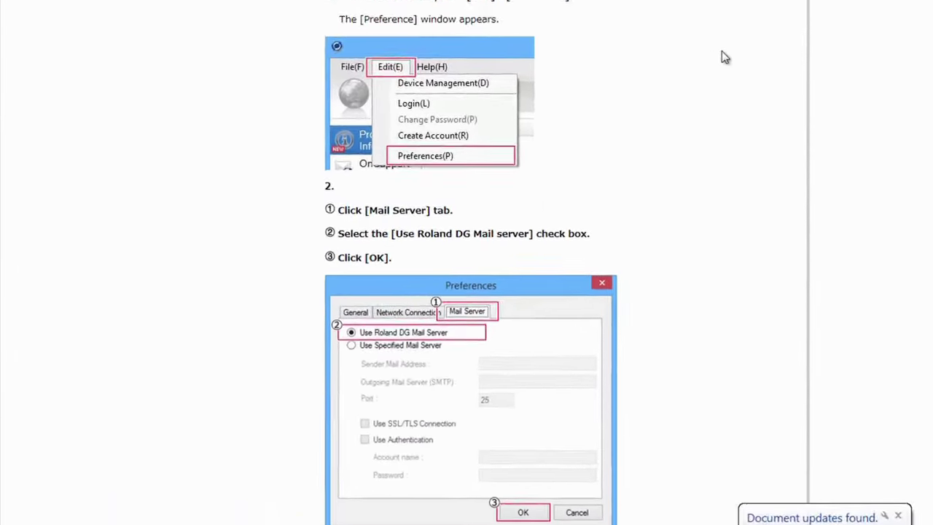
{"action": "scroll", "coordinate": [725, 58], "scroll_direction": "down", "scroll_amount": 5}
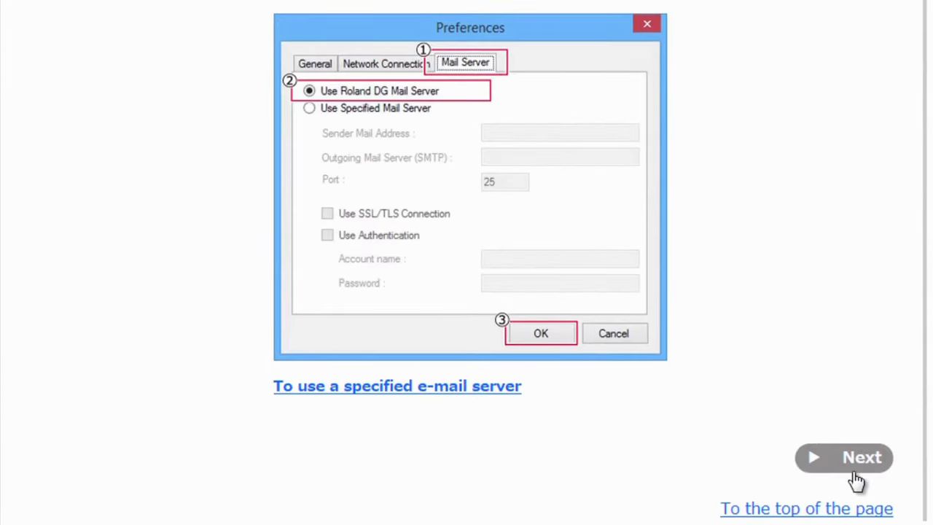
{"action": "left_click", "coordinate": [861, 461]}
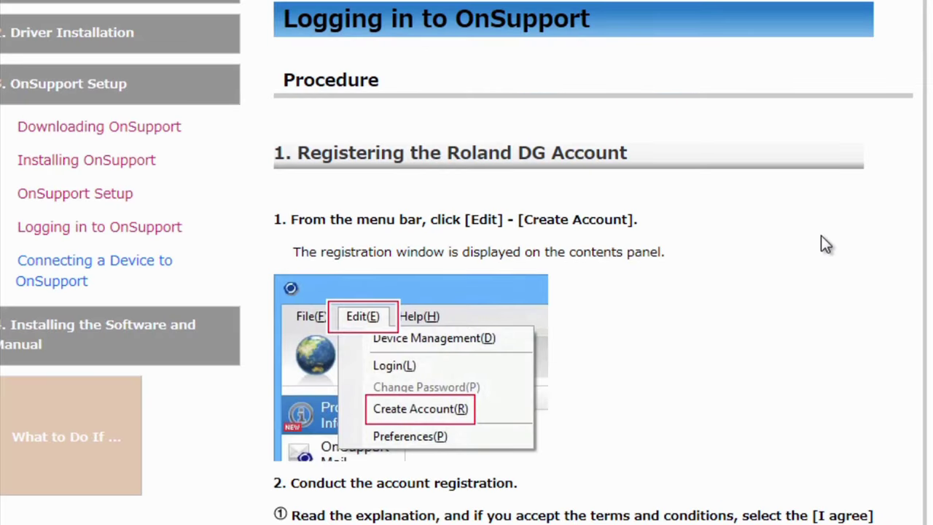
Scroll the Logging in to OnSupport page down to 'Registering the Roland DG Account'
{"action": "scroll", "coordinate": [821, 243], "scroll_direction": "down", "scroll_amount": 2}
{"action": "scroll", "coordinate": [849, 128], "scroll_direction": "down", "scroll_amount": 2}
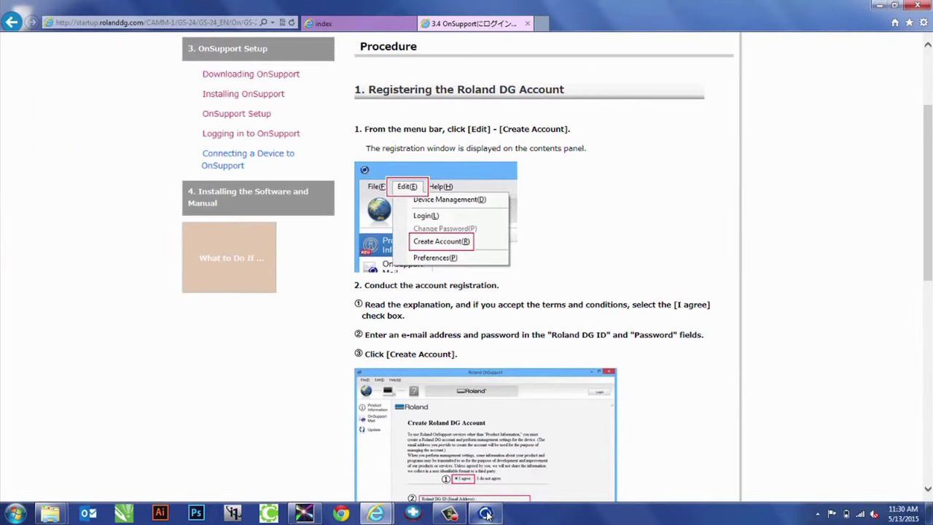
{"action": "scroll", "coordinate": [536, 359], "scroll_direction": "down", "scroll_amount": 1}
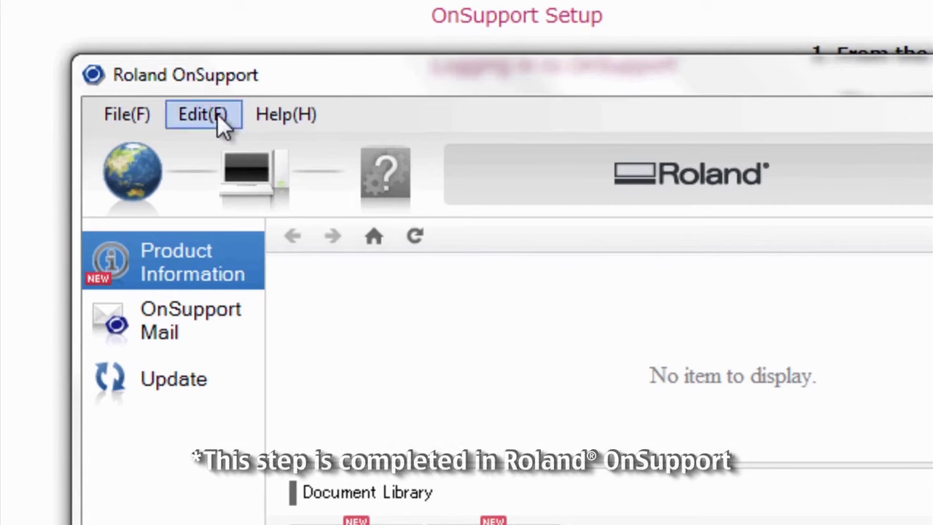
Start creating a Roland DG account in OnSupport and agree to the terms
{"action": "left_click", "coordinate": [156, 97]}
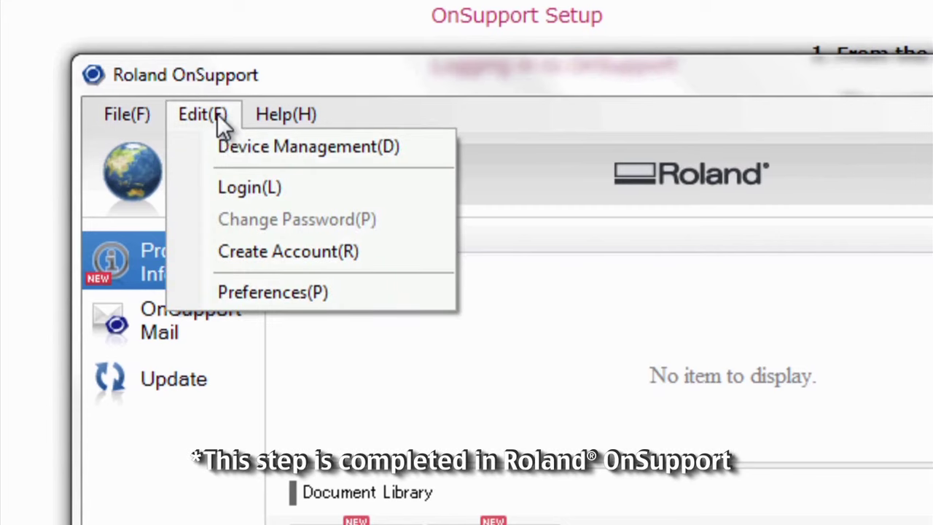
{"action": "left_click", "coordinate": [263, 254]}
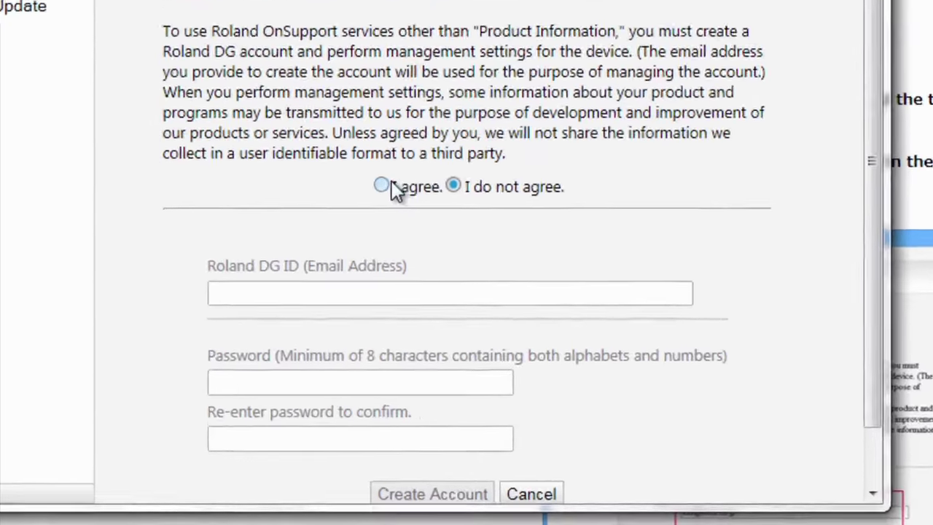
{"action": "left_click", "coordinate": [372, 301]}
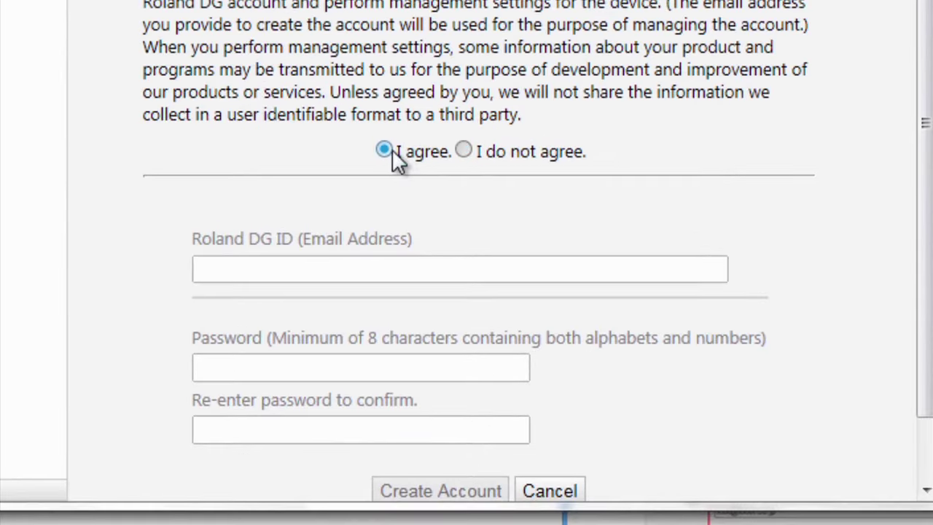
{"action": "scroll", "coordinate": [730, 13], "scroll_direction": "down", "scroll_amount": 2}
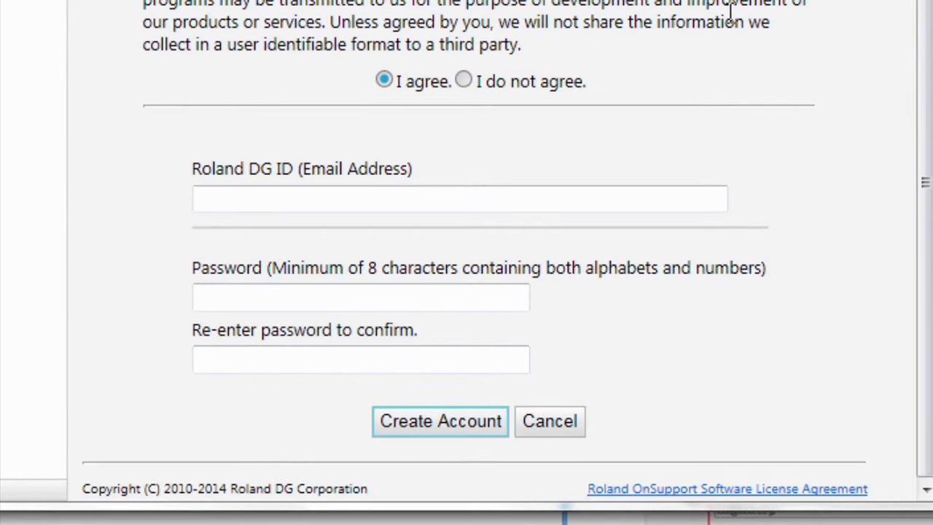
Enter the account e-mail and the password twice, then create, register and finish the account
{"action": "left_click", "coordinate": [480, 199]}
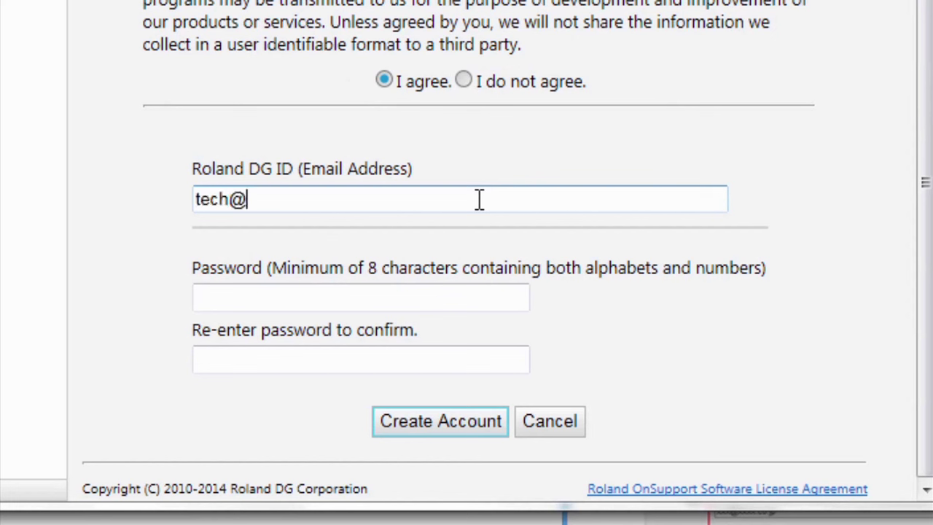
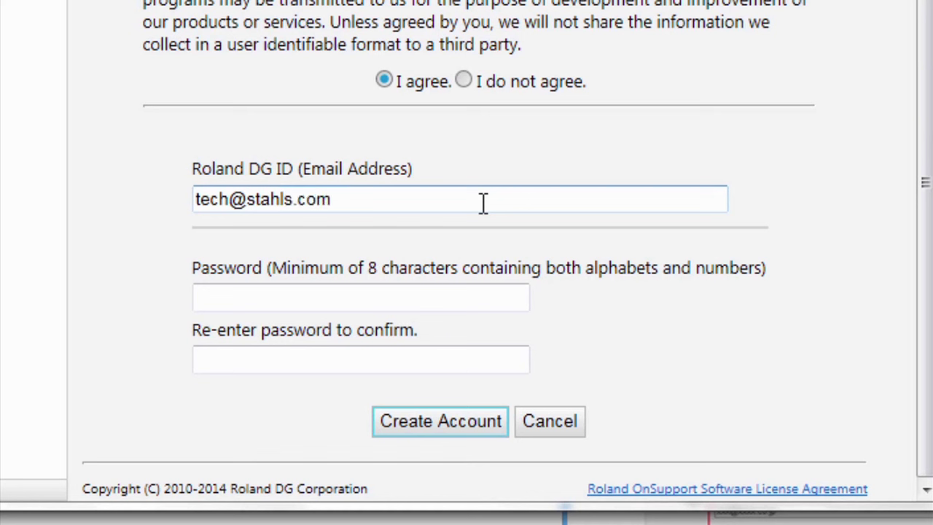
{"action": "key", "text": "Tab"}
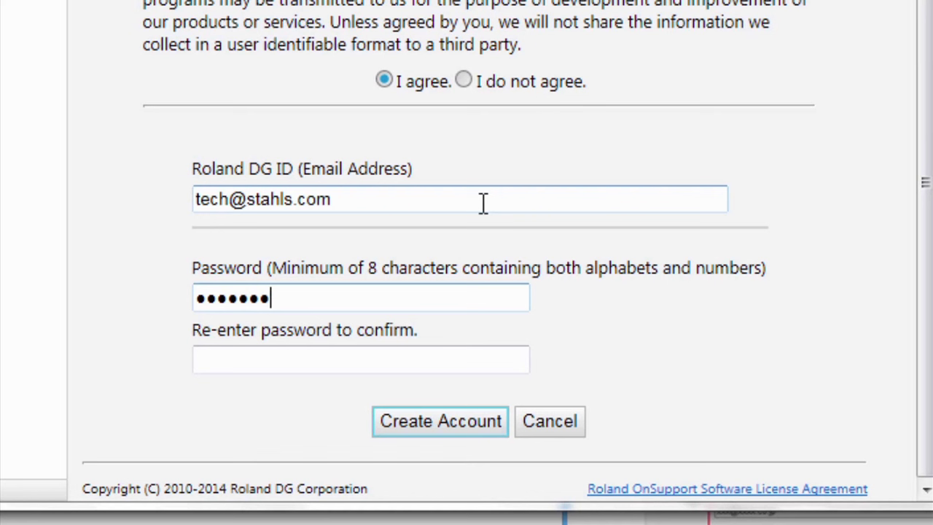
{"action": "key", "text": "Tab"}
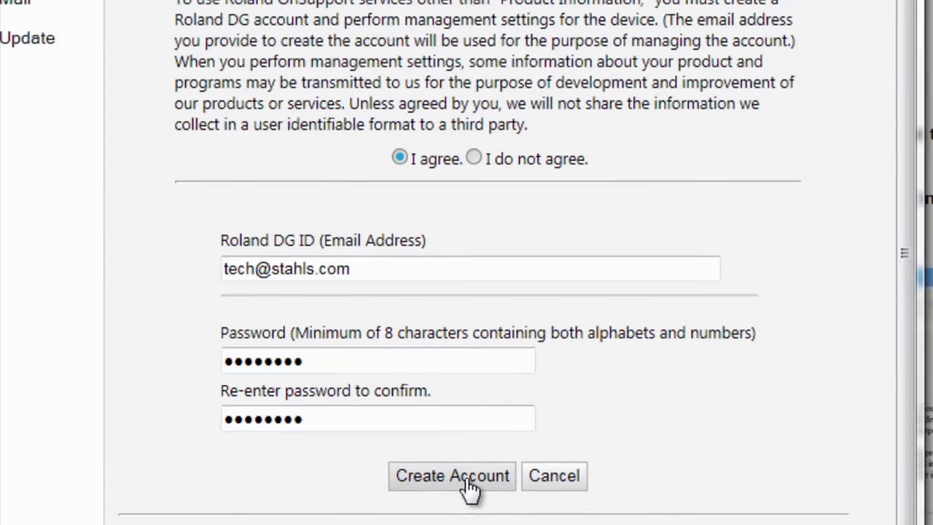
{"action": "left_click", "coordinate": [468, 482]}
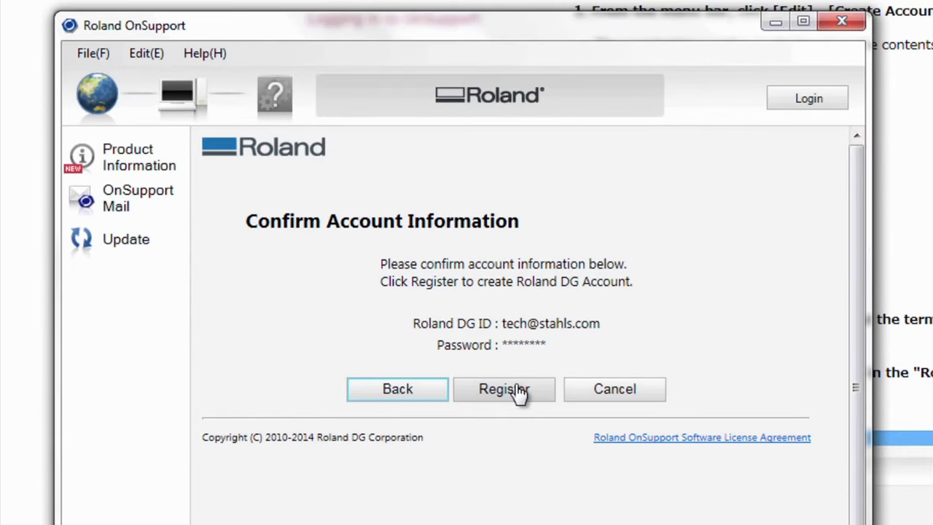
{"action": "left_click", "coordinate": [518, 390]}
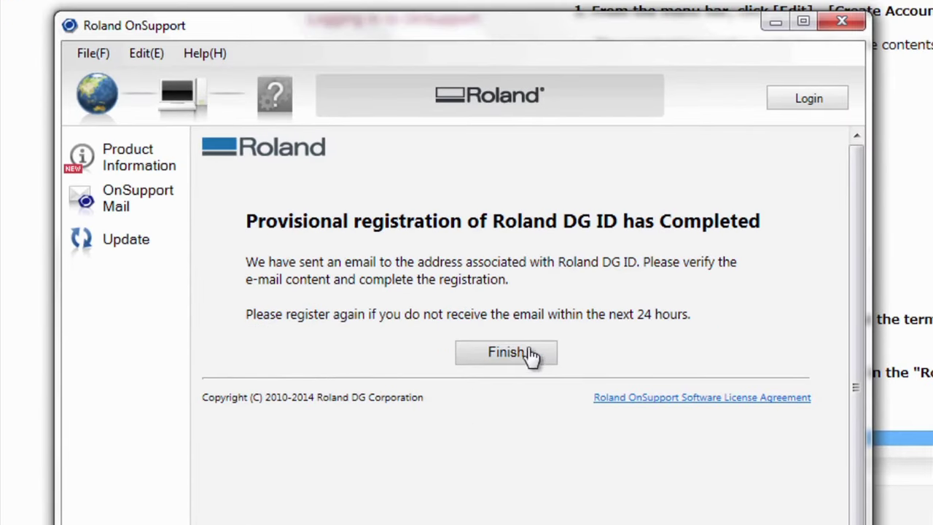
{"action": "left_click", "coordinate": [515, 354]}
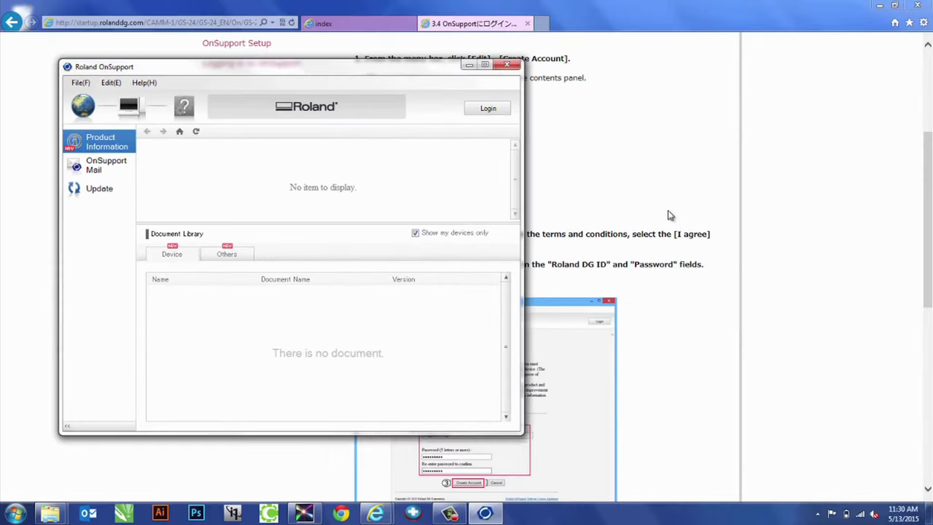
{"action": "left_click", "coordinate": [670, 216]}
Move the manual on to the 'Connecting a Device to OnSupport' page and read through it
{"action": "scroll", "coordinate": [693, 206], "scroll_direction": "down", "scroll_amount": 8}
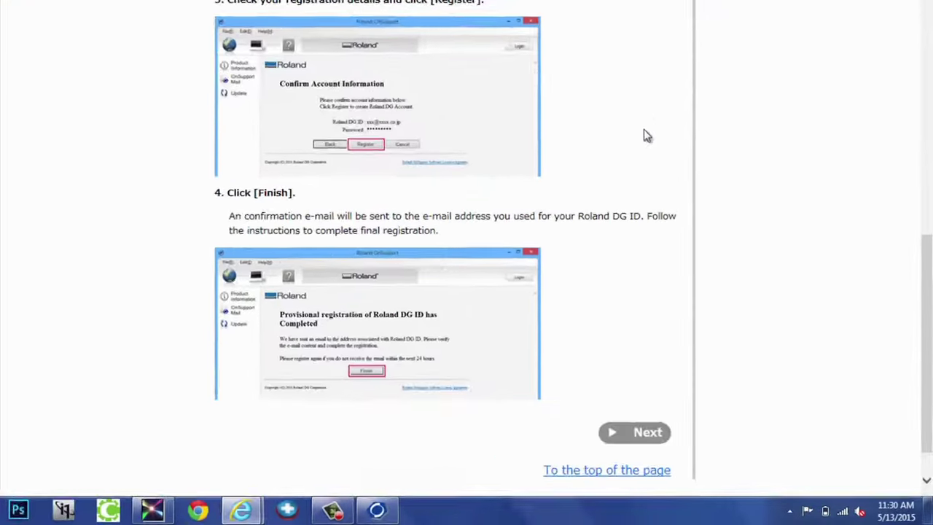
{"action": "scroll", "coordinate": [643, 136], "scroll_direction": "down", "scroll_amount": 1}
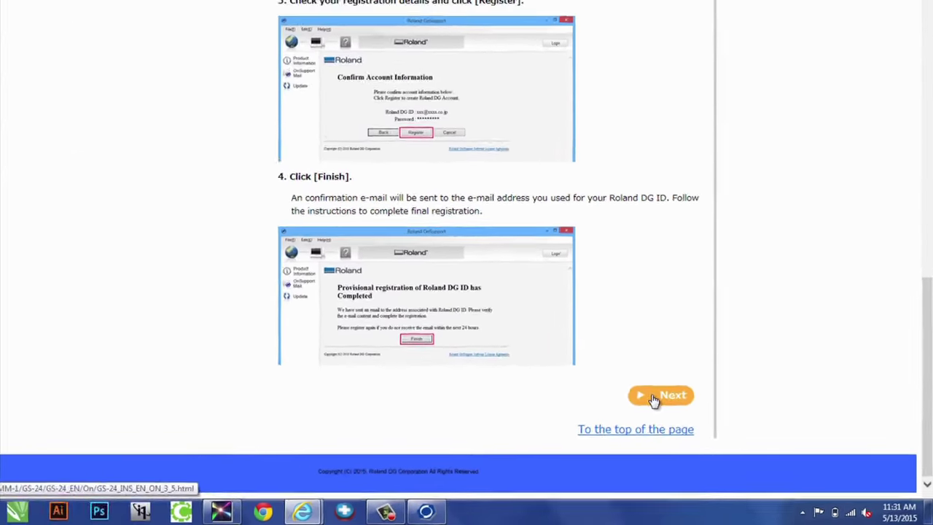
{"action": "left_click", "coordinate": [654, 399]}
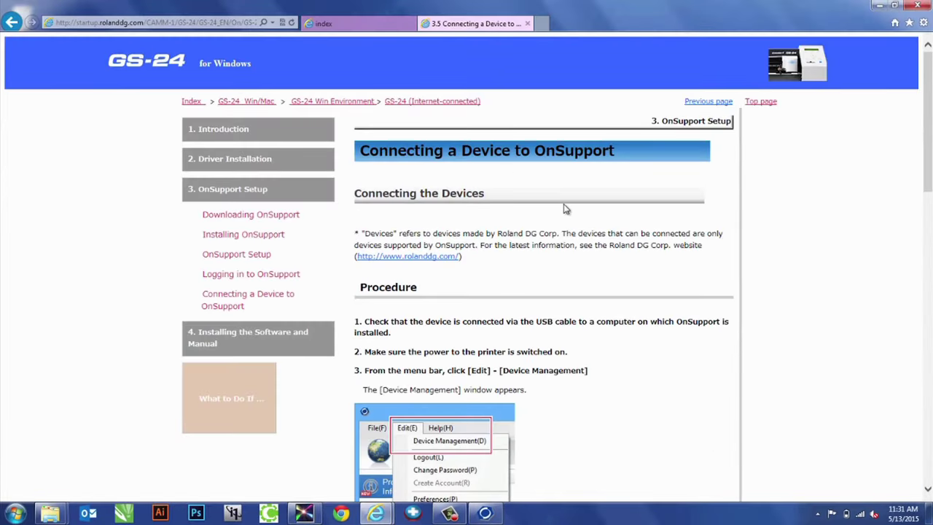
{"action": "scroll", "coordinate": [607, 205], "scroll_direction": "down", "scroll_amount": 2}
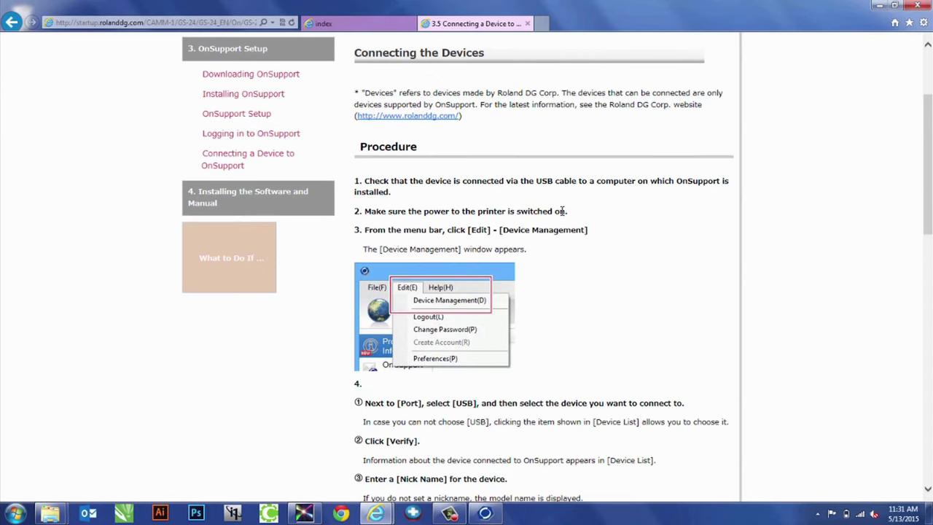
{"action": "scroll", "coordinate": [516, 323], "scroll_direction": "down", "scroll_amount": 1}
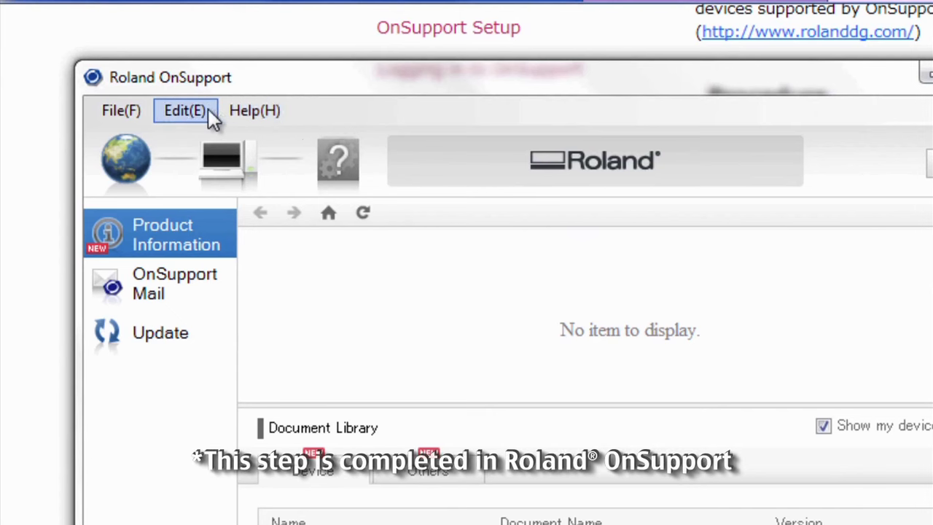
{"action": "left_click", "coordinate": [207, 111]}
Add the Roland GS-24 on USB in Device Management, verify it at firmware 1.40, and accept
{"action": "left_click", "coordinate": [216, 138]}
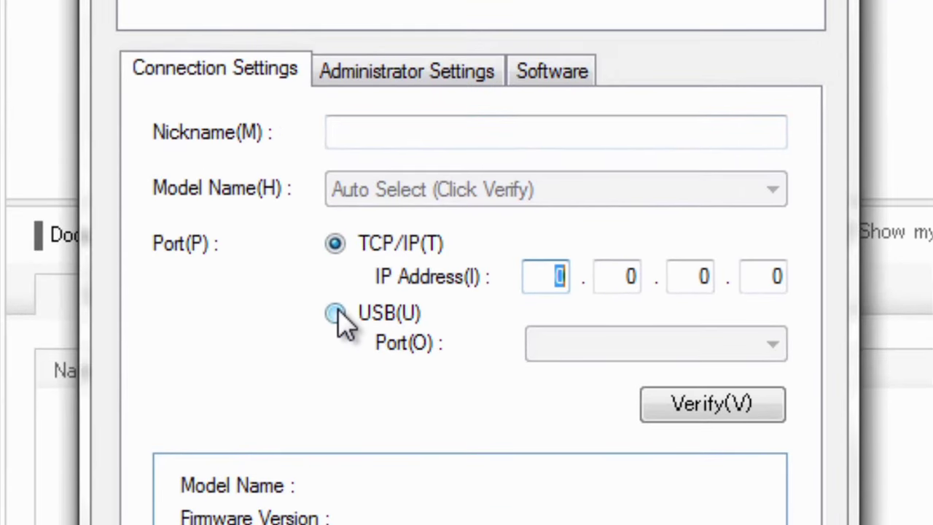
{"action": "left_click", "coordinate": [338, 309]}
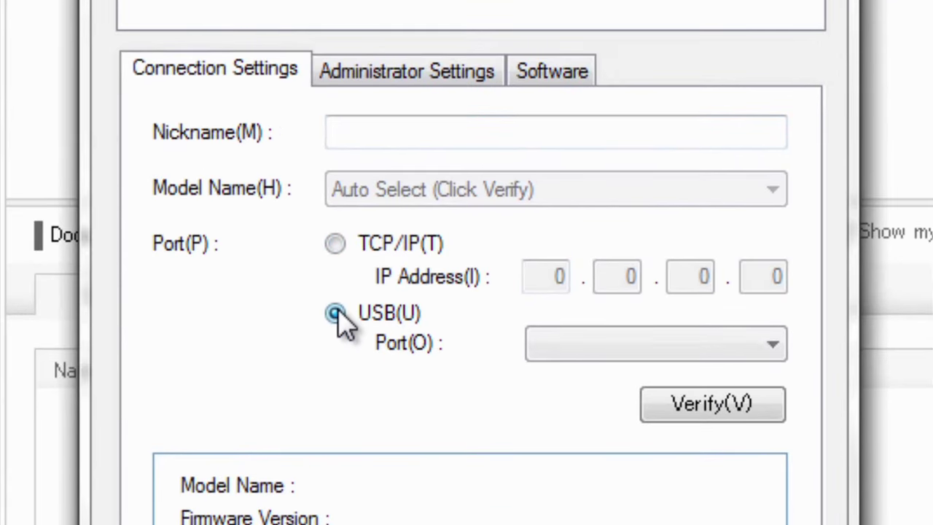
{"action": "left_click", "coordinate": [747, 346]}
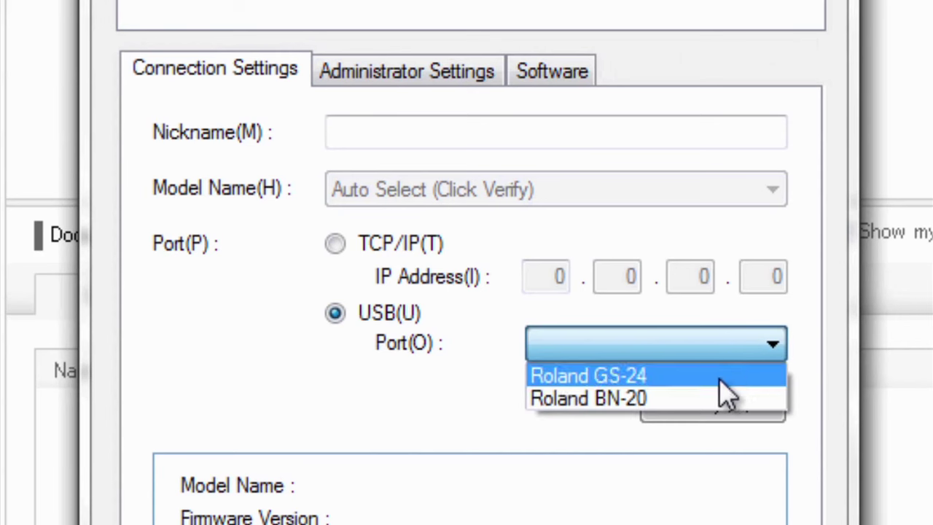
{"action": "left_click", "coordinate": [672, 382]}
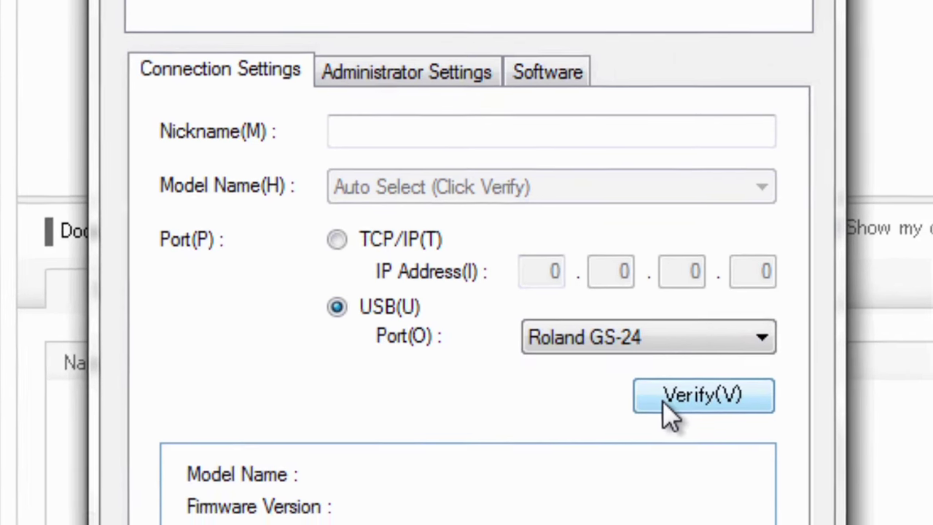
{"action": "left_click", "coordinate": [665, 399]}
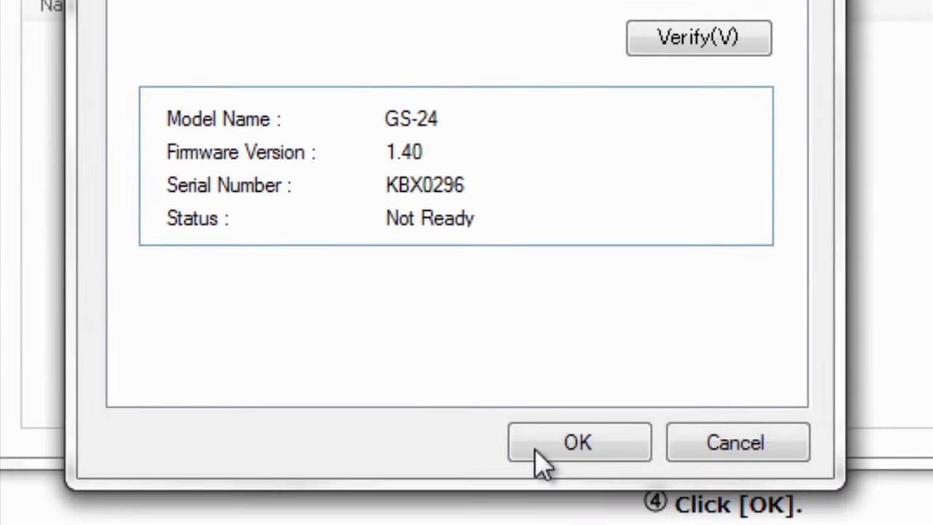
{"action": "left_click", "coordinate": [555, 447]}
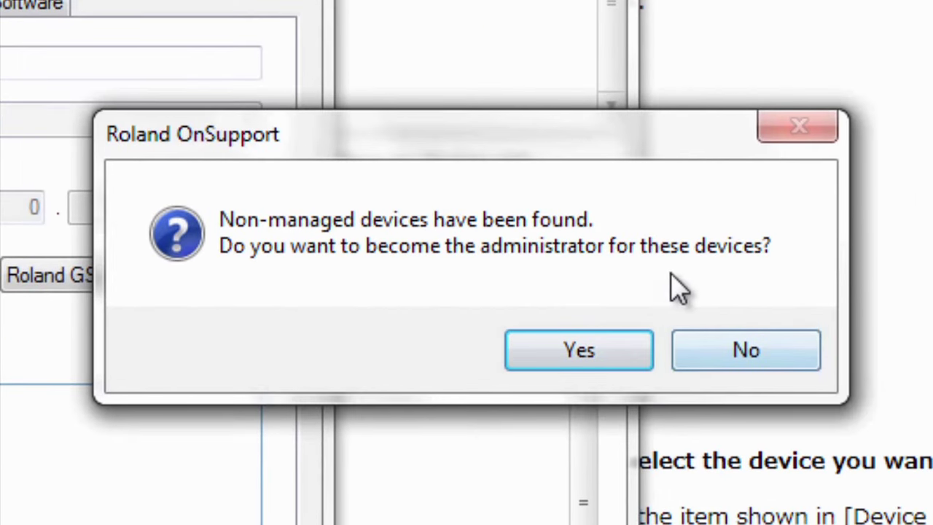
Answer No to becoming administrator of the non-managed devices
{"action": "left_click", "coordinate": [750, 357]}
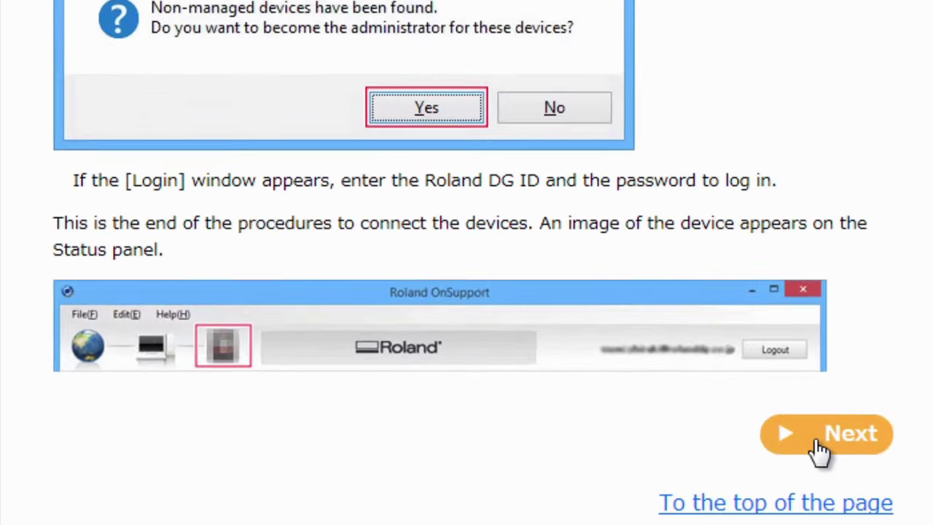
Advance the guide to the 'Downloading the Software' page
{"action": "left_click", "coordinate": [878, 474]}
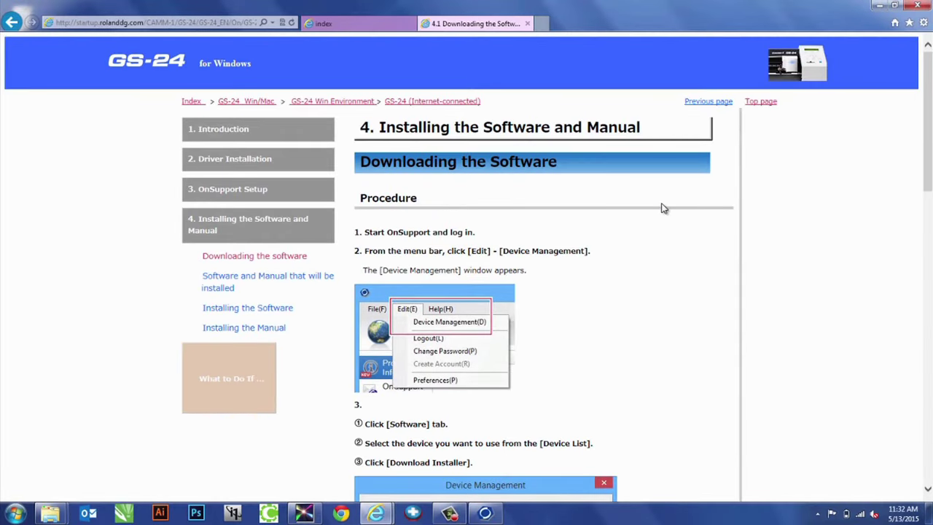
{"action": "scroll", "coordinate": [663, 208], "scroll_direction": "down", "scroll_amount": 2}
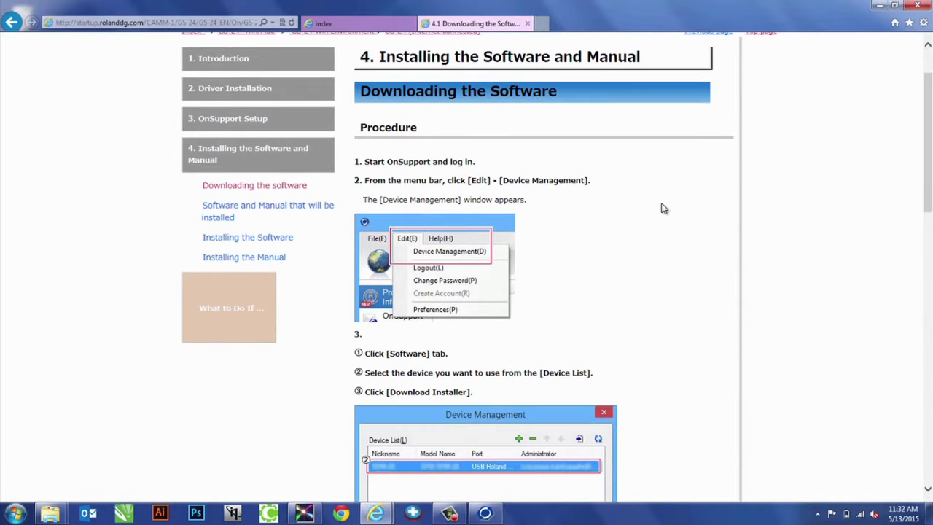
{"action": "scroll", "coordinate": [652, 233], "scroll_direction": "down", "scroll_amount": 2}
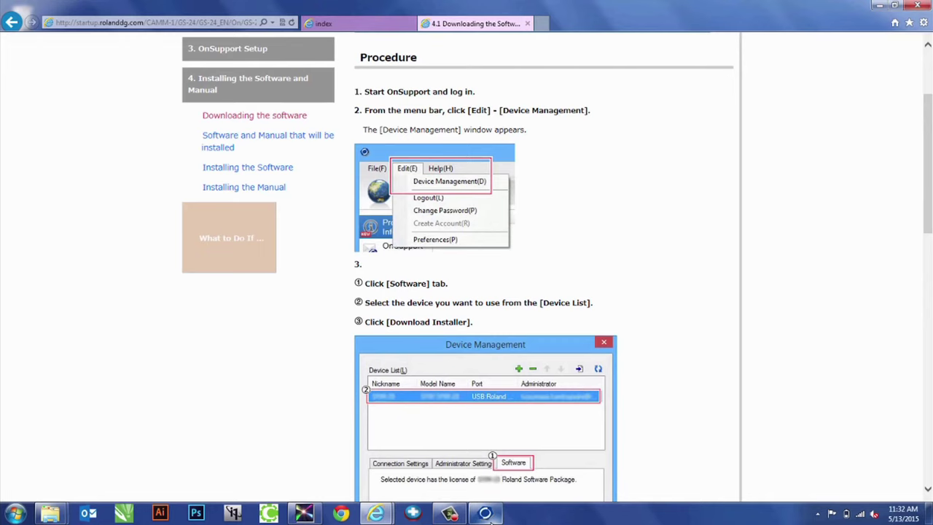
Select the GS-24 in Device Management and download its CutStudio installer from the Software tab
{"action": "left_click", "coordinate": [485, 513]}
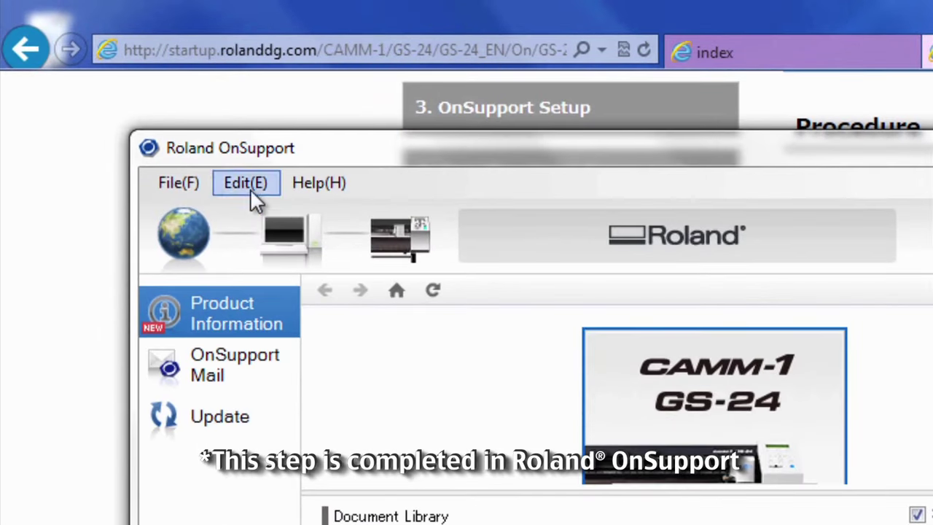
{"action": "left_click", "coordinate": [248, 184]}
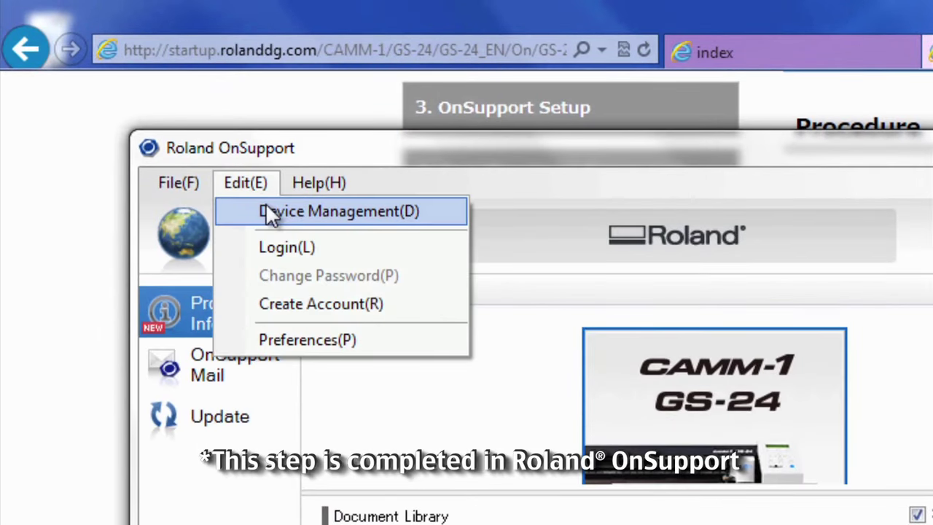
{"action": "left_click", "coordinate": [268, 210]}
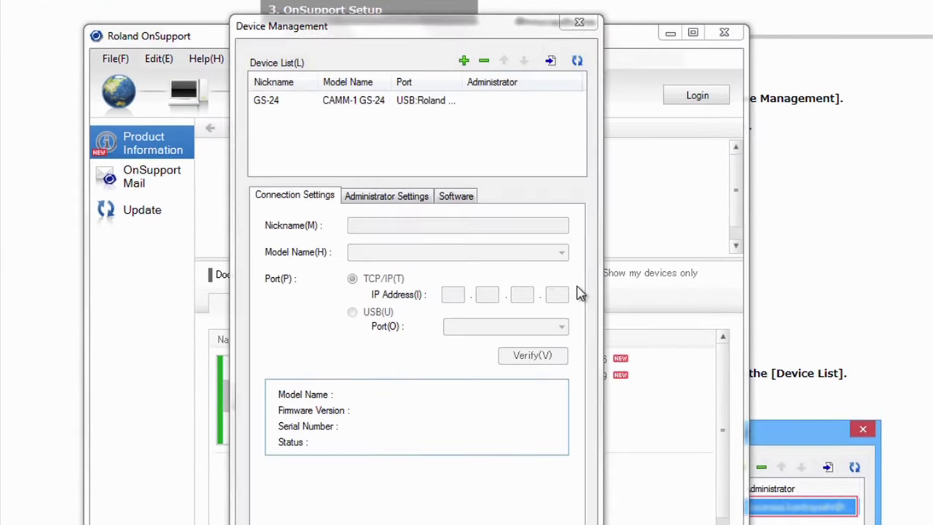
{"action": "left_click", "coordinate": [415, 102]}
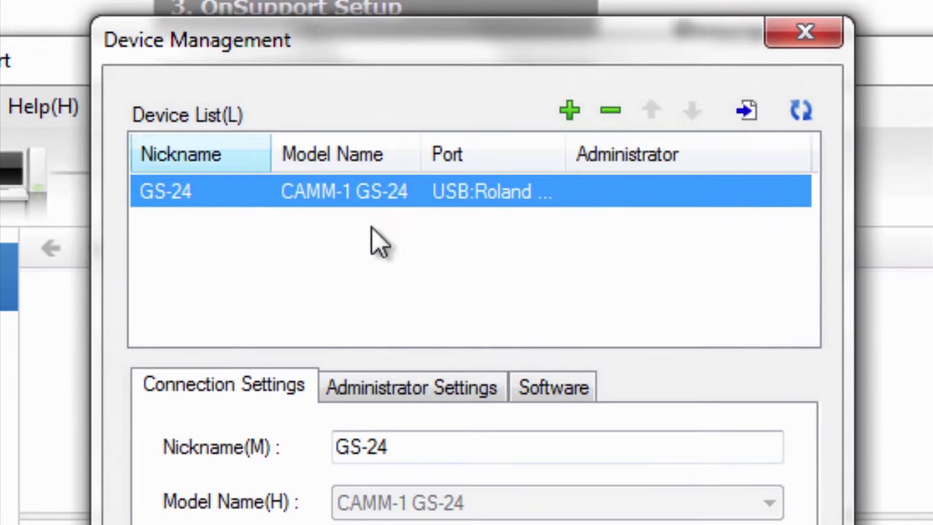
{"action": "left_click", "coordinate": [576, 392]}
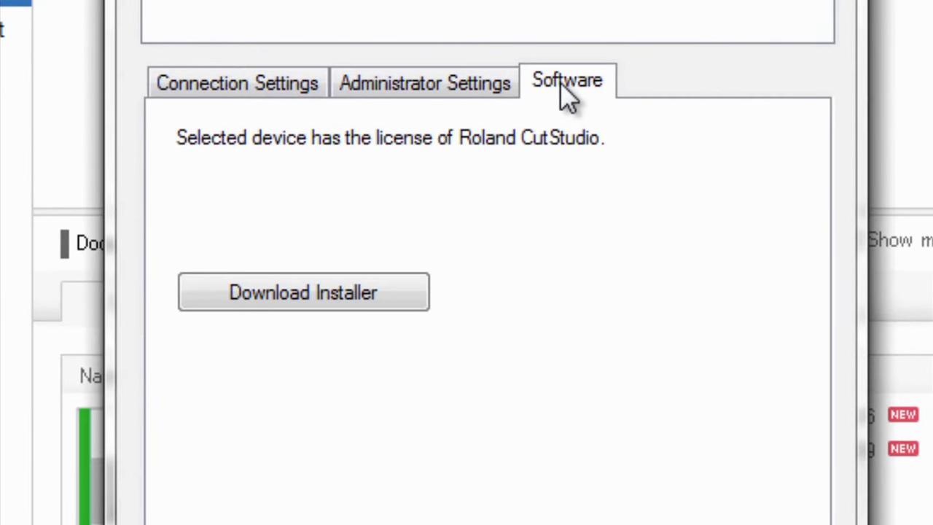
{"action": "left_click", "coordinate": [314, 299]}
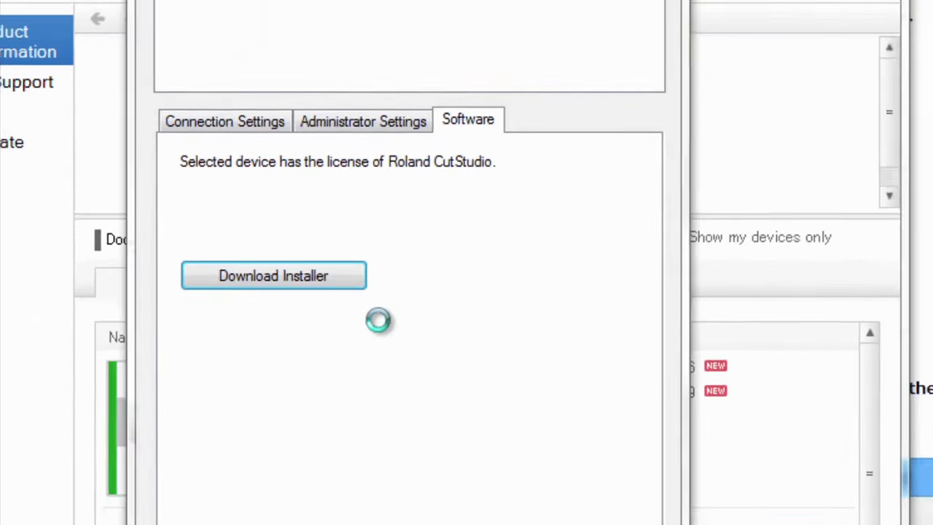
Accept the CutStudio software license agreement in Chrome
{"action": "scroll", "coordinate": [539, 213], "scroll_direction": "down", "scroll_amount": 2}
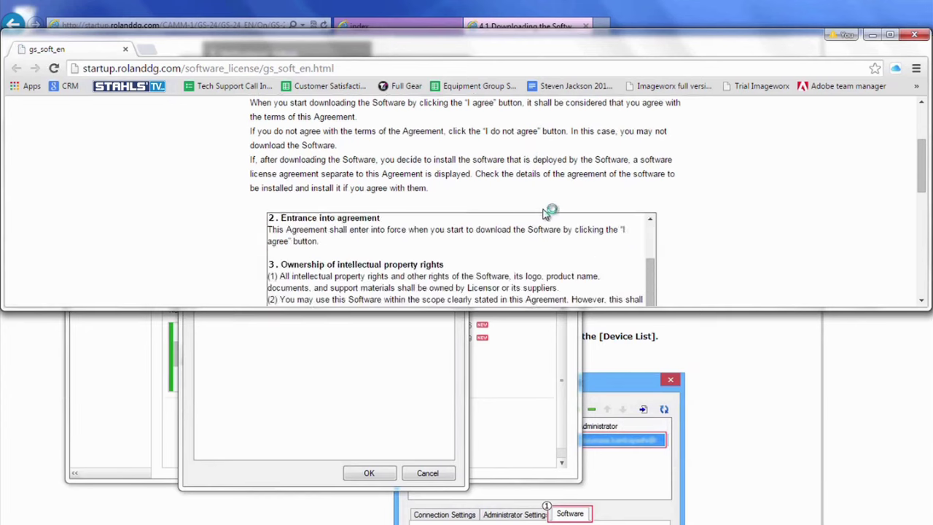
{"action": "scroll", "coordinate": [793, 218], "scroll_direction": "down", "scroll_amount": 5}
{"action": "scroll", "coordinate": [794, 225], "scroll_direction": "down", "scroll_amount": 3}
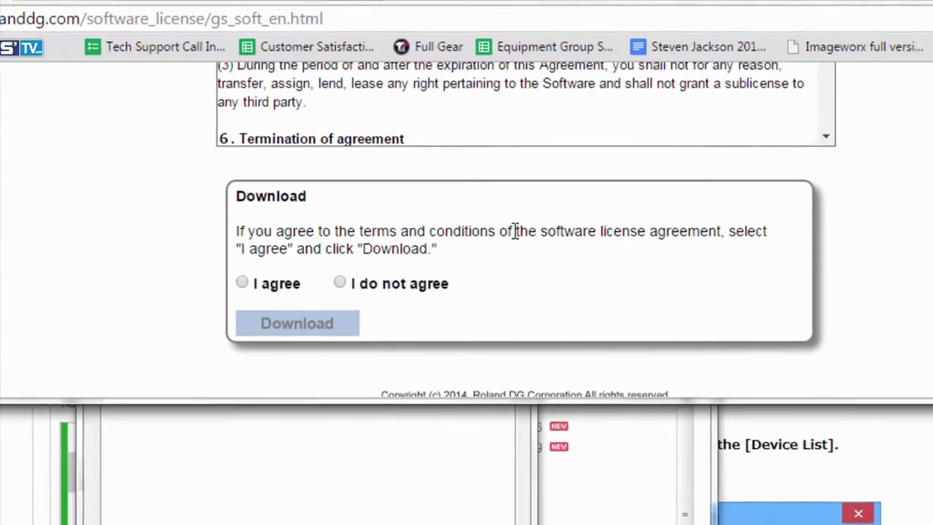
{"action": "left_click", "coordinate": [241, 289]}
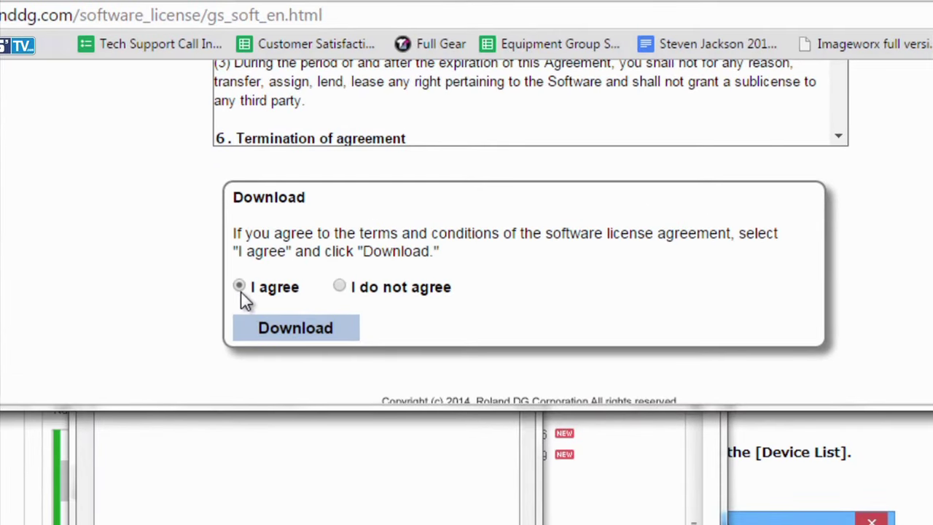
Download RSP-086_v10_GS.zip, then close Chrome and the Device Management window
{"action": "left_click", "coordinate": [302, 335]}
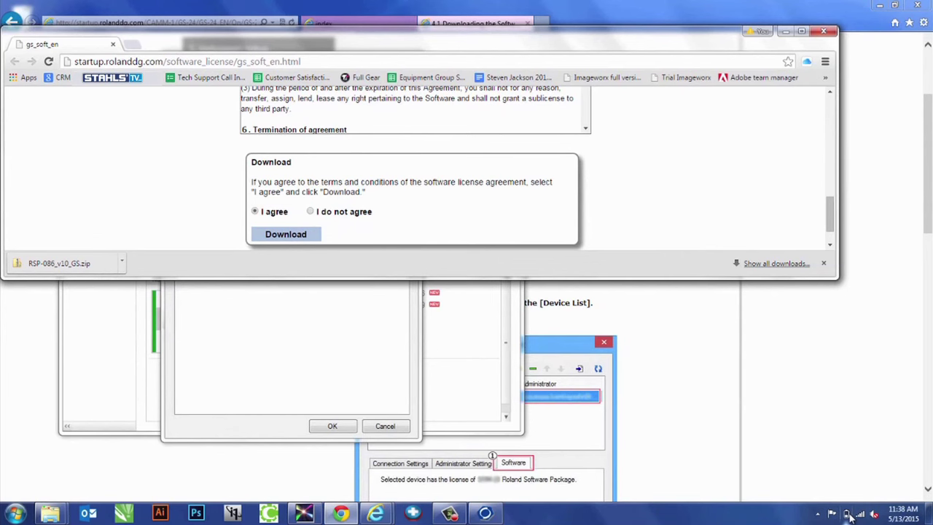
{"action": "left_click", "coordinate": [831, 29]}
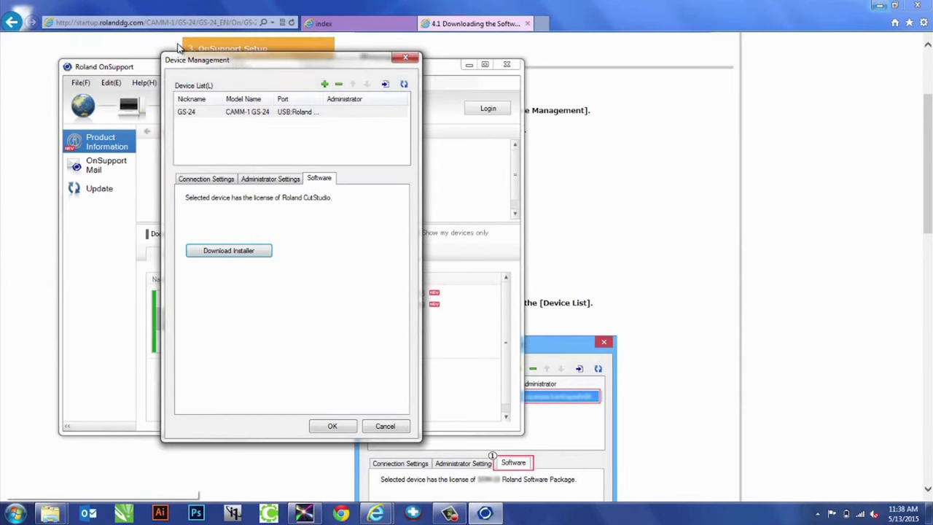
{"action": "left_click", "coordinate": [405, 57]}
Extract RSP-086_v10_GS.zip to a desktop folder and open its CutStudio_V200 subfolder
{"action": "left_click", "coordinate": [469, 65]}
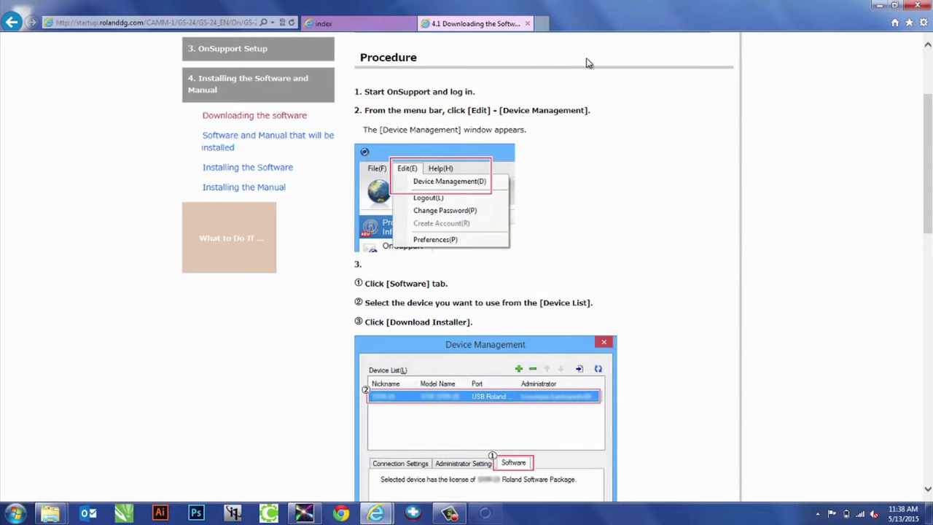
{"action": "left_click", "coordinate": [878, 5]}
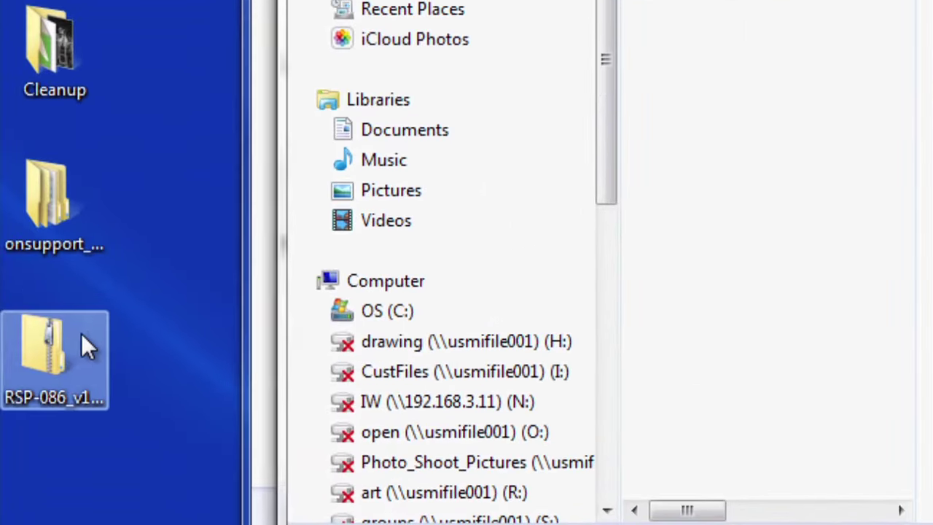
{"action": "right_click", "coordinate": [73, 357]}
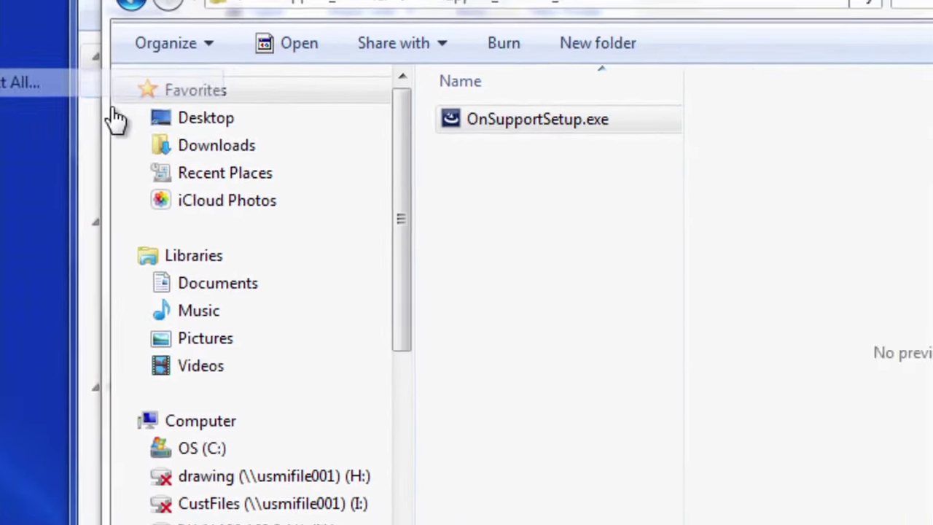
{"action": "left_click", "coordinate": [43, 82]}
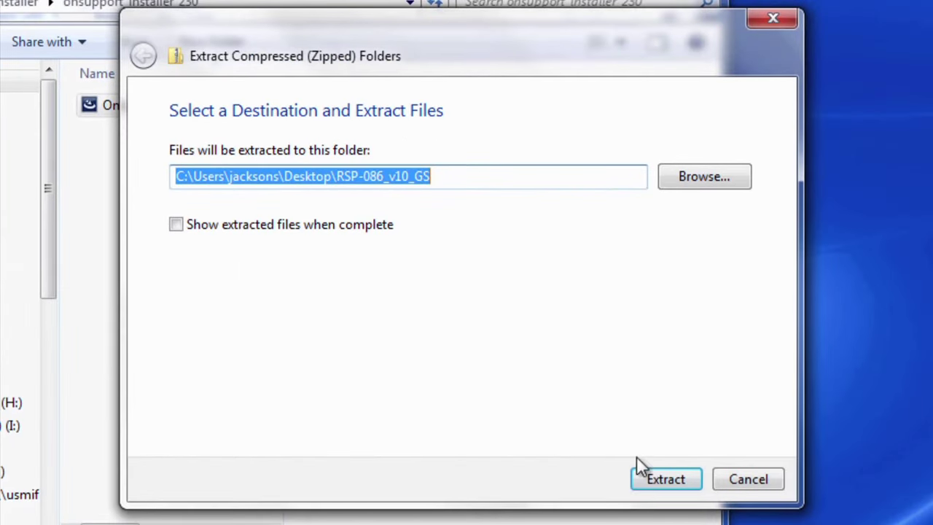
{"action": "left_click", "coordinate": [659, 479]}
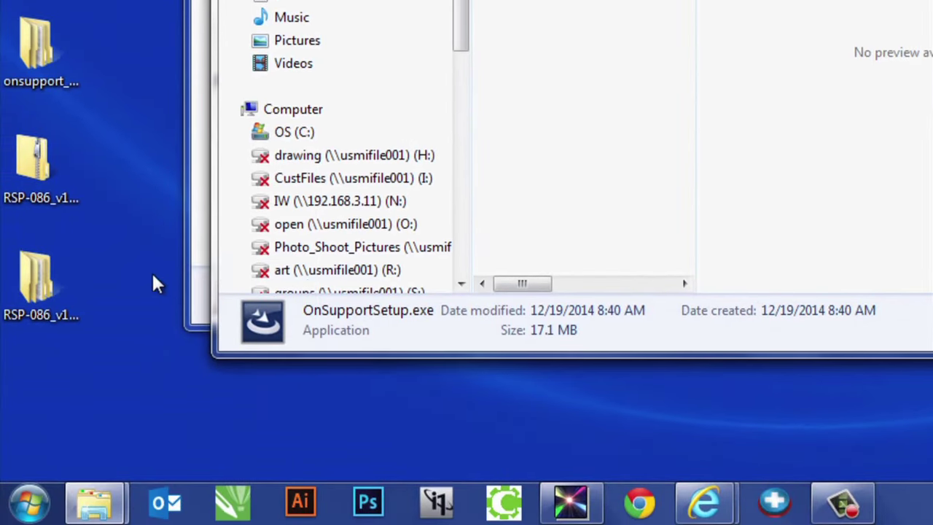
{"action": "double_click", "coordinate": [37, 283]}
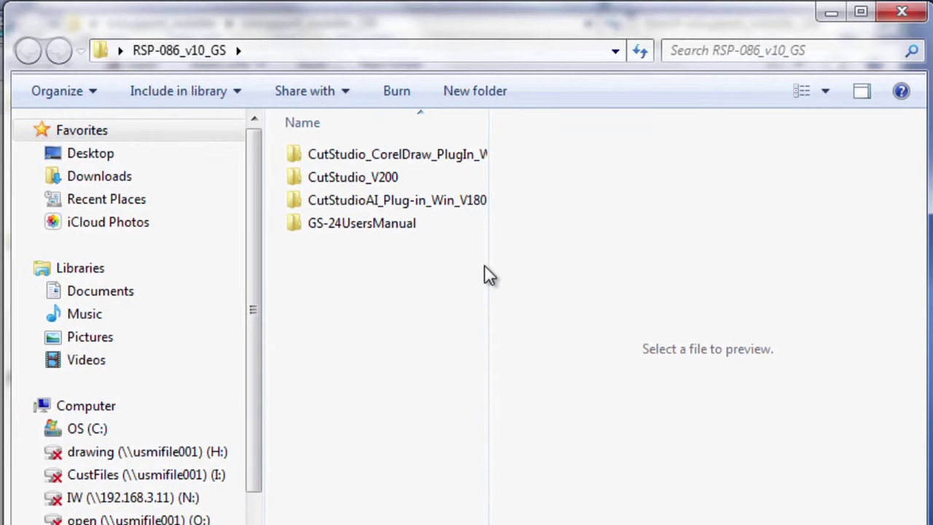
{"action": "double_click", "coordinate": [341, 177]}
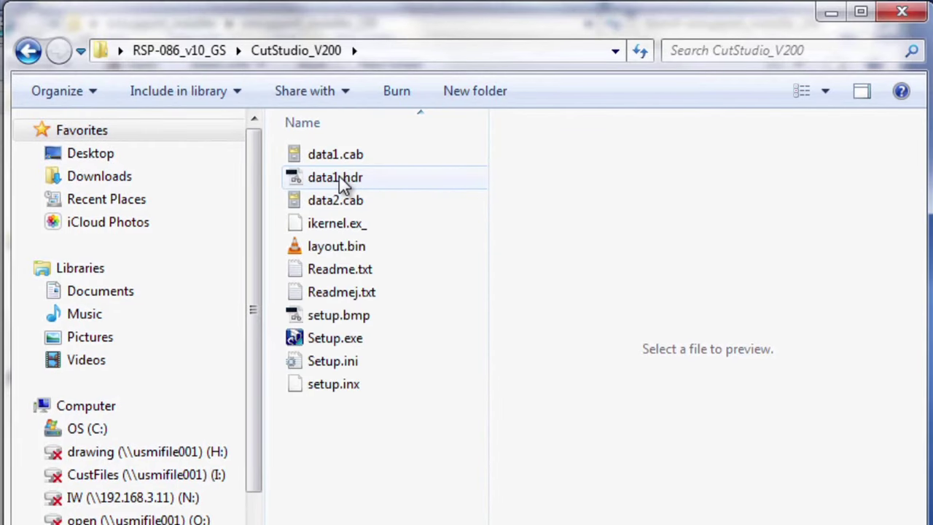
Run Setup.exe and install CutStudio into C:\Program Files (x86)\CutStudio, confirming it installed correctly
{"action": "double_click", "coordinate": [344, 339]}
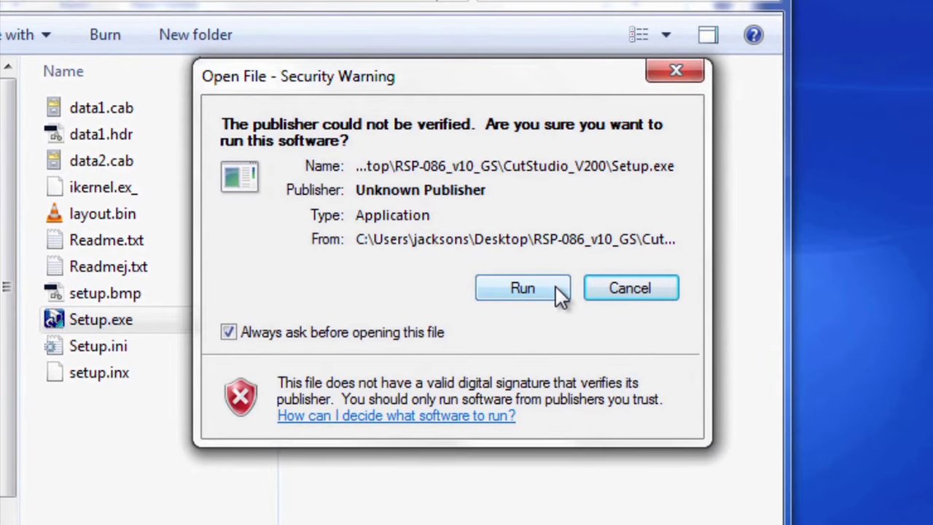
{"action": "left_click", "coordinate": [594, 295]}
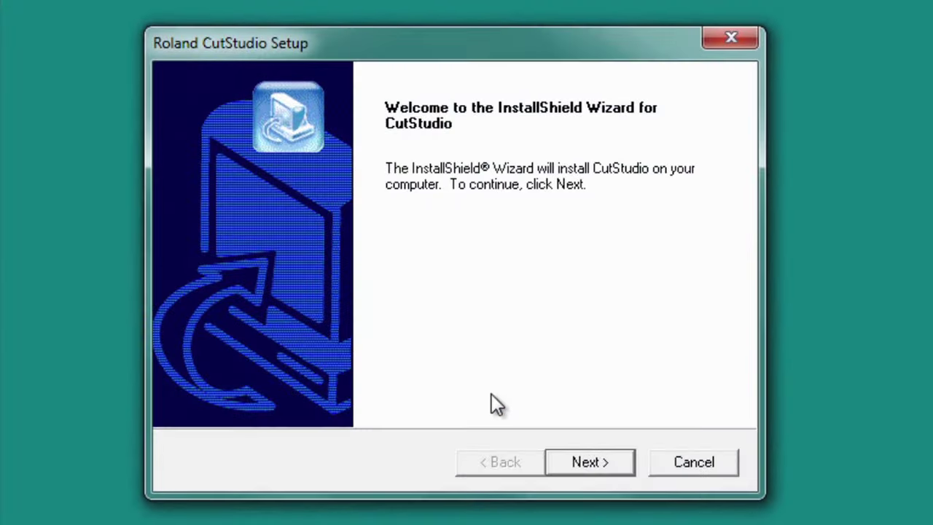
{"action": "left_click", "coordinate": [567, 472]}
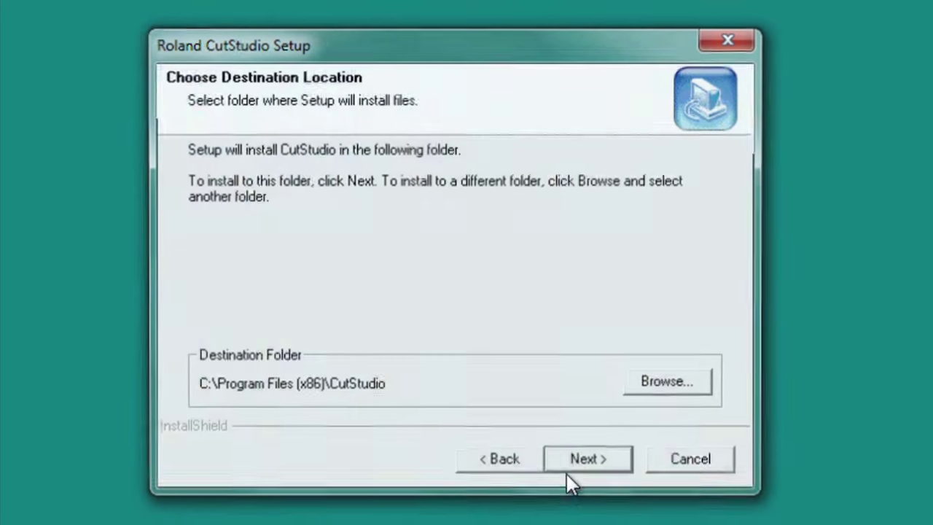
{"action": "left_click", "coordinate": [585, 465]}
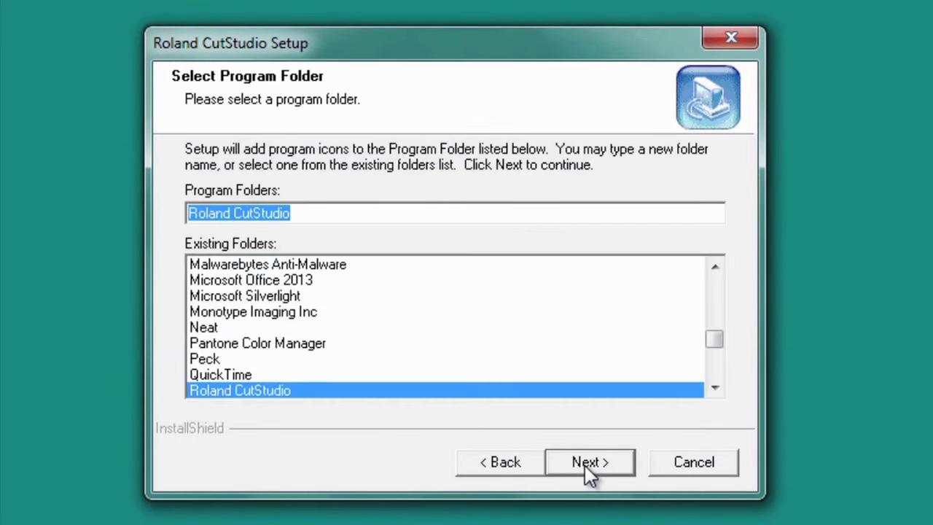
{"action": "left_click", "coordinate": [585, 466]}
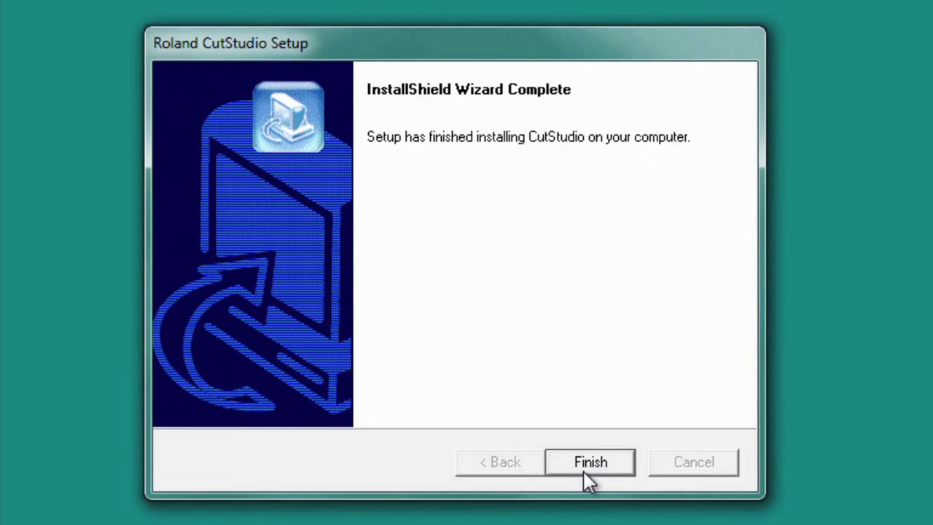
{"action": "left_click", "coordinate": [586, 472]}
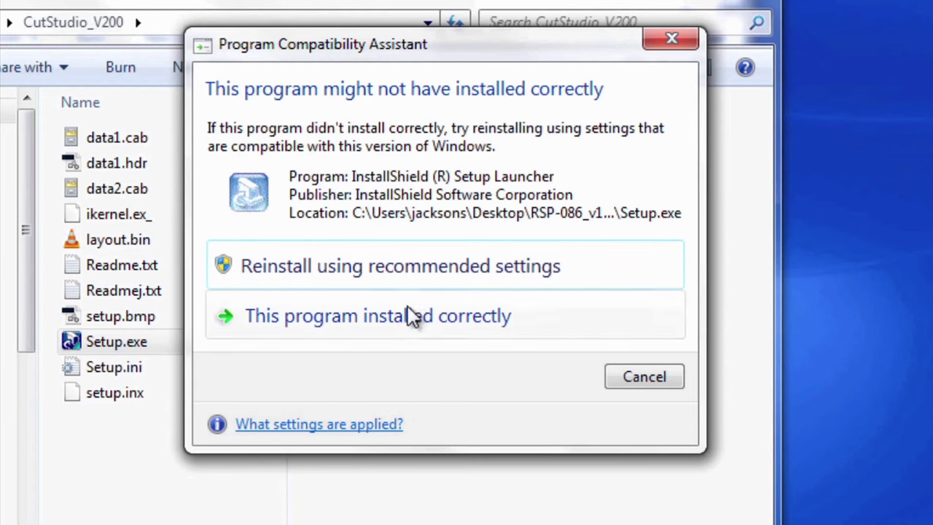
{"action": "left_click", "coordinate": [437, 327]}
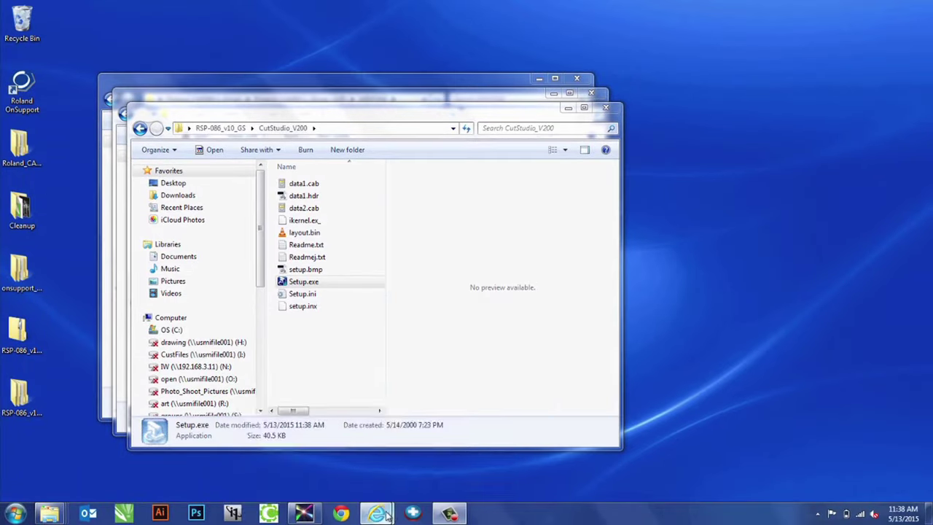
Advance the Roland setup guide past Installing the Software to the Installing the Manual page
{"action": "mouse_move", "coordinate": [388, 515]}
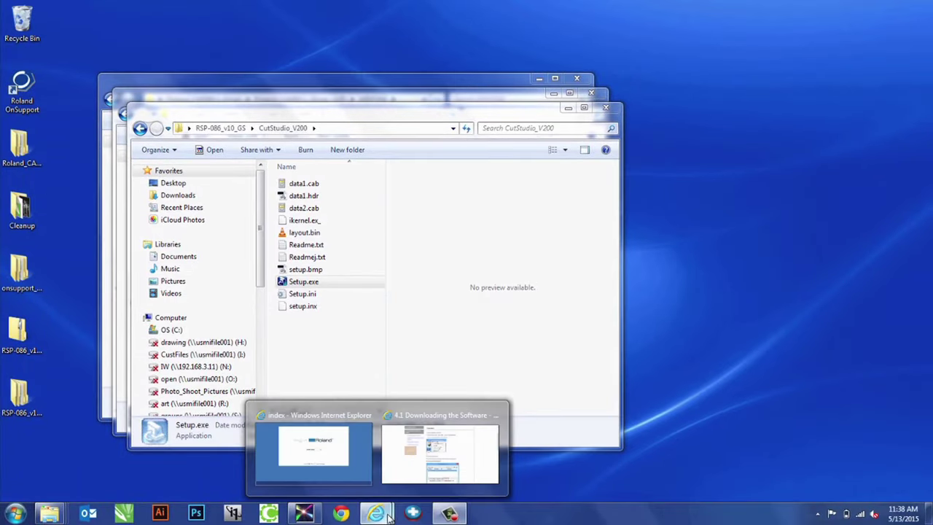
{"action": "left_click", "coordinate": [404, 453]}
{"action": "scroll", "coordinate": [641, 298], "scroll_direction": "down", "scroll_amount": 5}
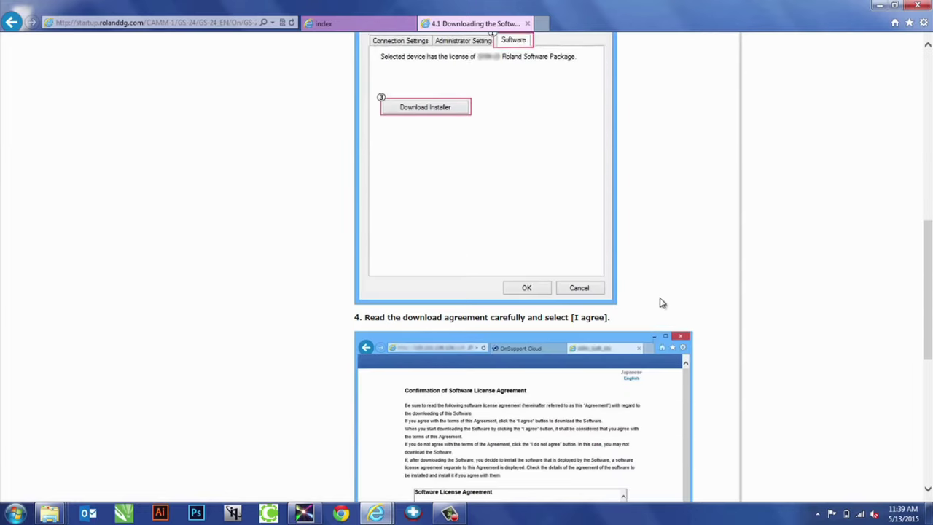
{"action": "scroll", "coordinate": [662, 302], "scroll_direction": "down", "scroll_amount": 5}
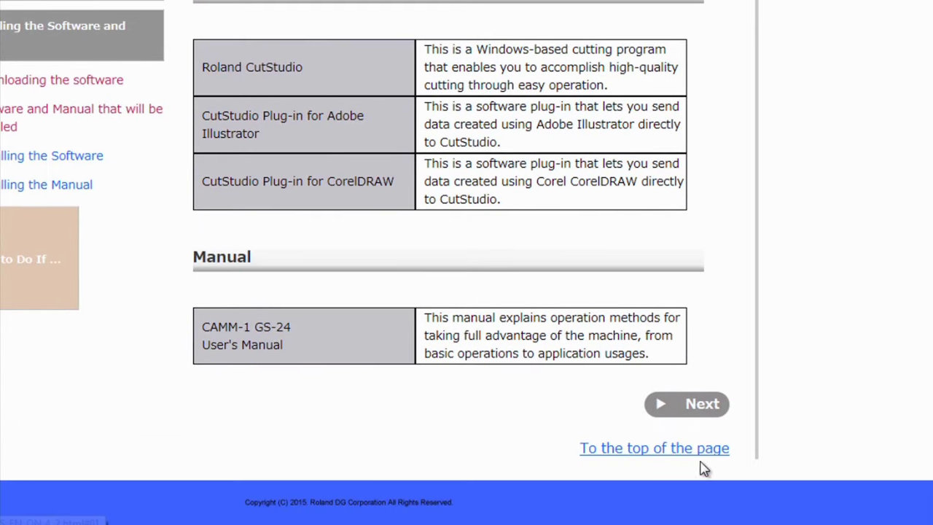
{"action": "left_click", "coordinate": [696, 408]}
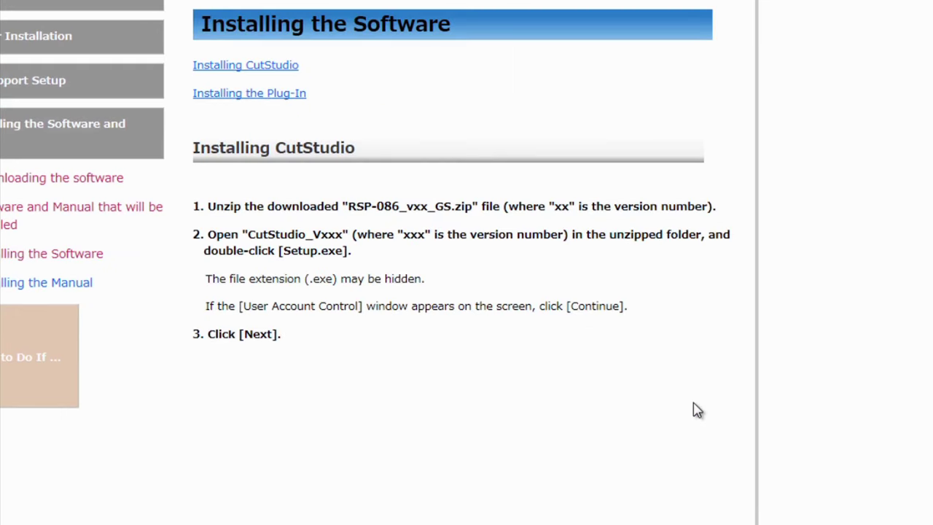
{"action": "scroll", "coordinate": [460, 171], "scroll_direction": "down", "scroll_amount": 10}
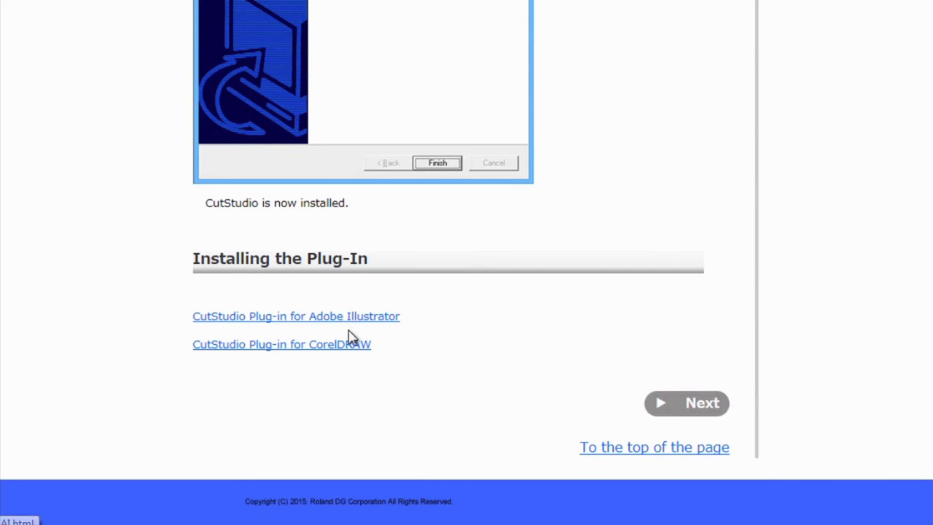
{"action": "left_click", "coordinate": [681, 410]}
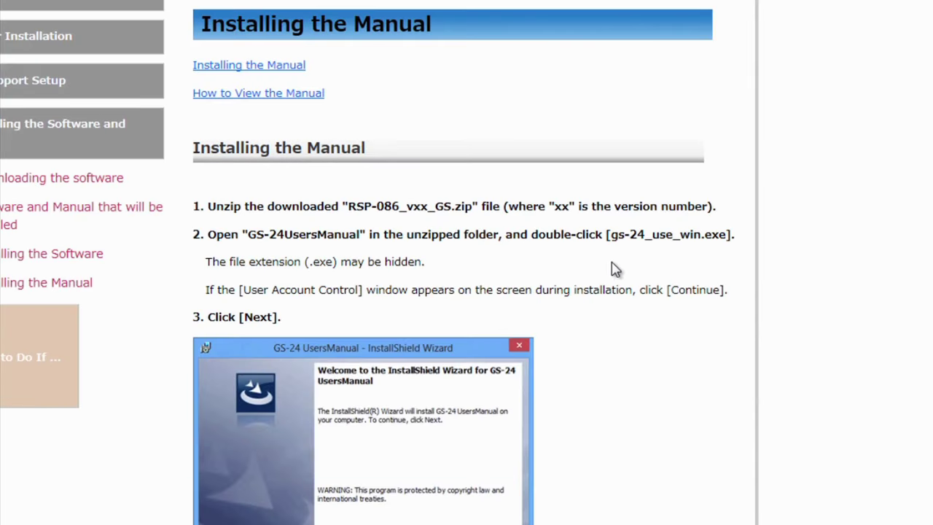
{"action": "scroll", "coordinate": [618, 264], "scroll_direction": "down", "scroll_amount": 3}
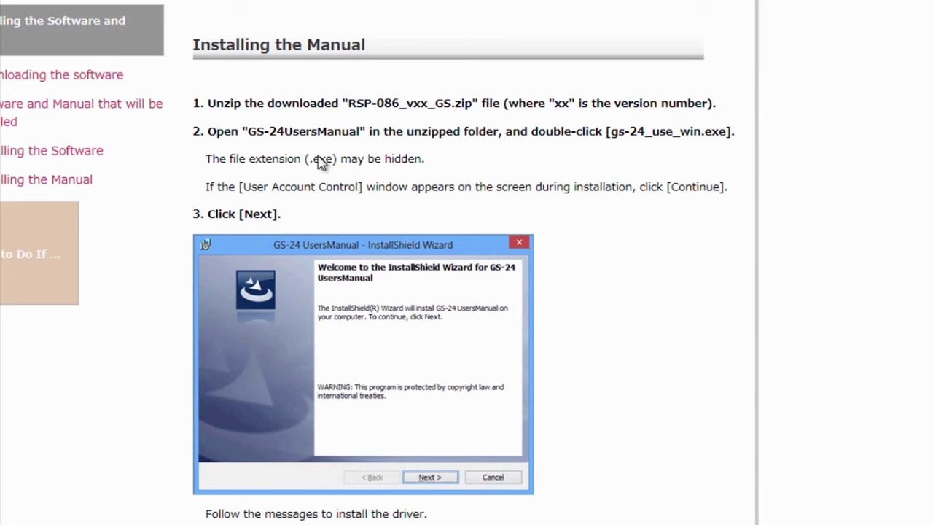
{"action": "scroll", "coordinate": [420, 179], "scroll_direction": "down", "scroll_amount": 8}
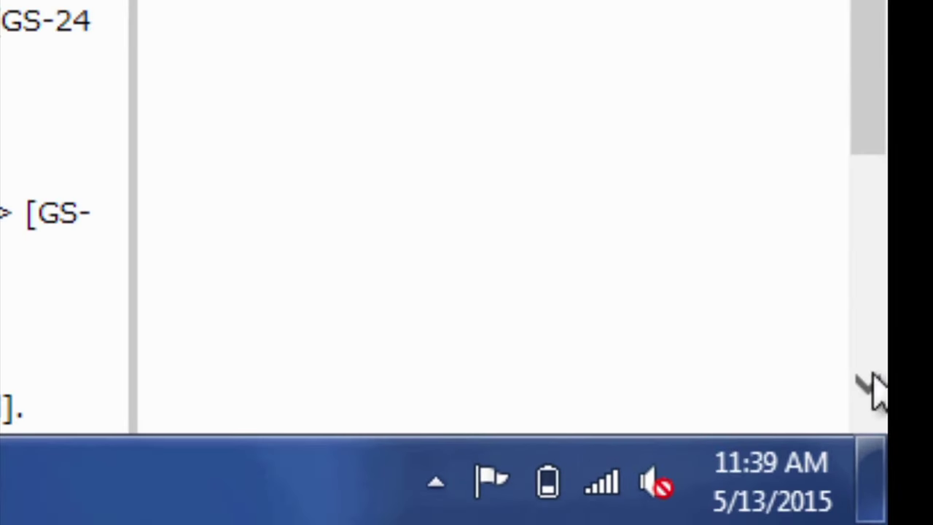
Show the hidden notification area icons in the taskbar tray
{"action": "left_click", "coordinate": [436, 484]}
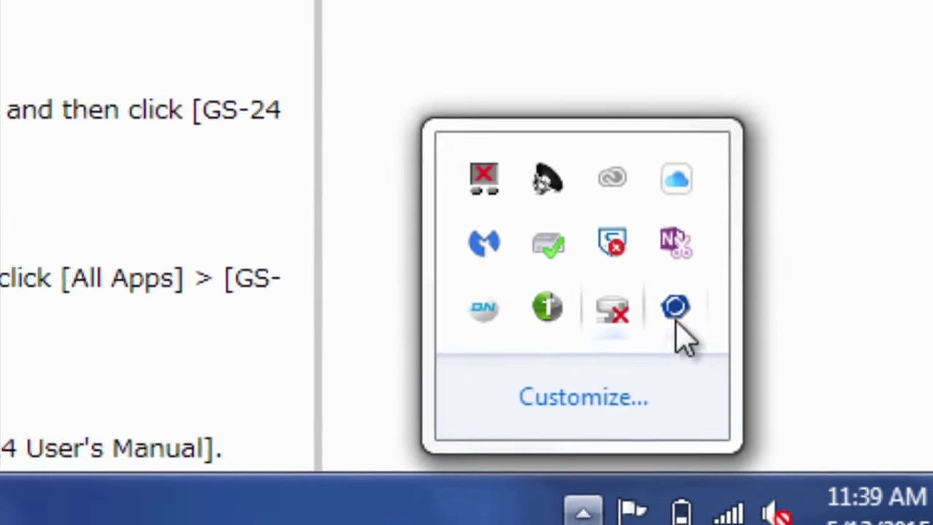